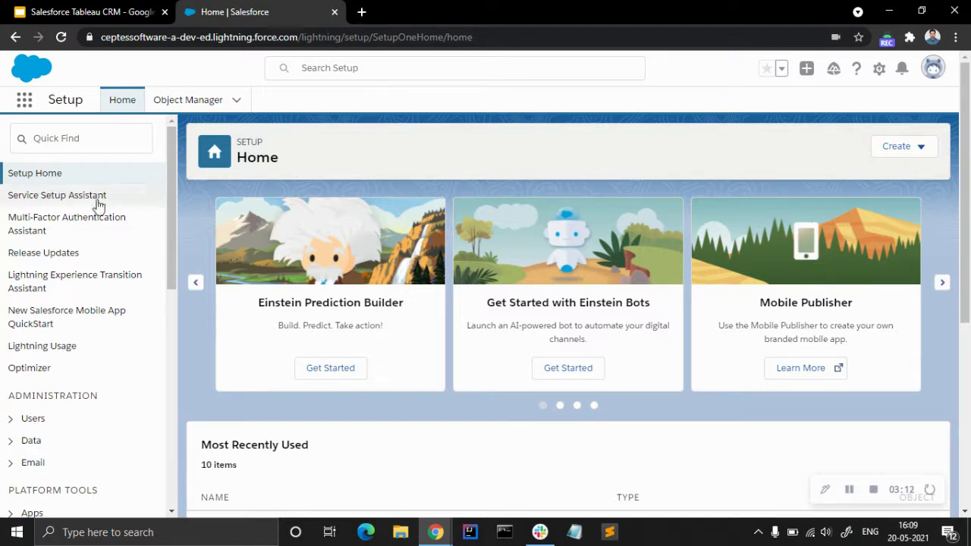
# Find the Einstein settings in Setup by searching for "einstein" and open Einstein Prediction Builder.
pyautogui.click(89, 141)
pyautogui.write('e')
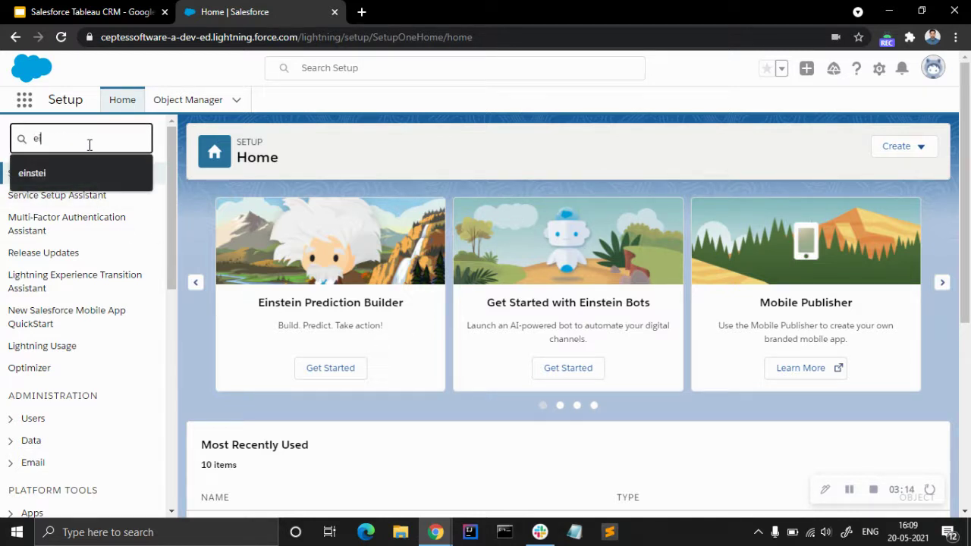
pyautogui.write('instein')
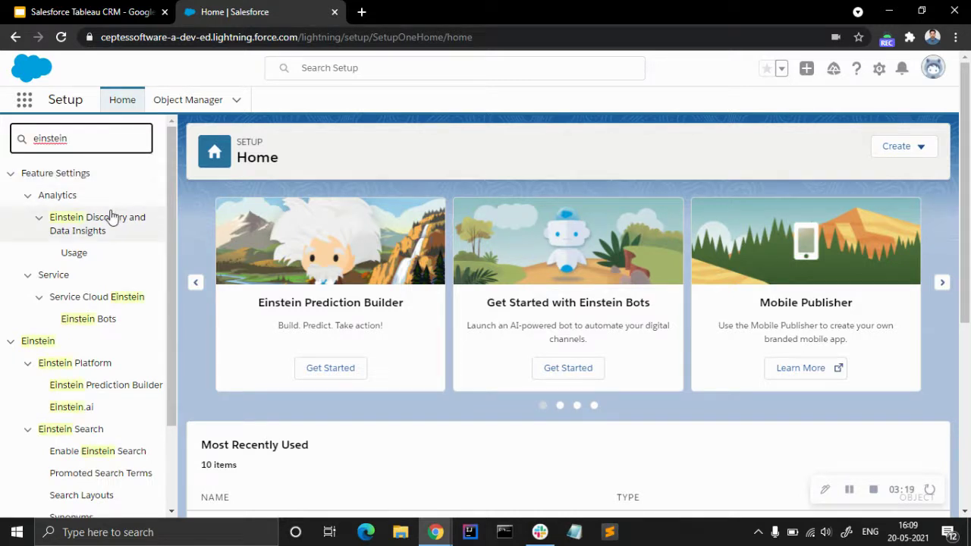
pyautogui.scroll(-1, 42, 296)
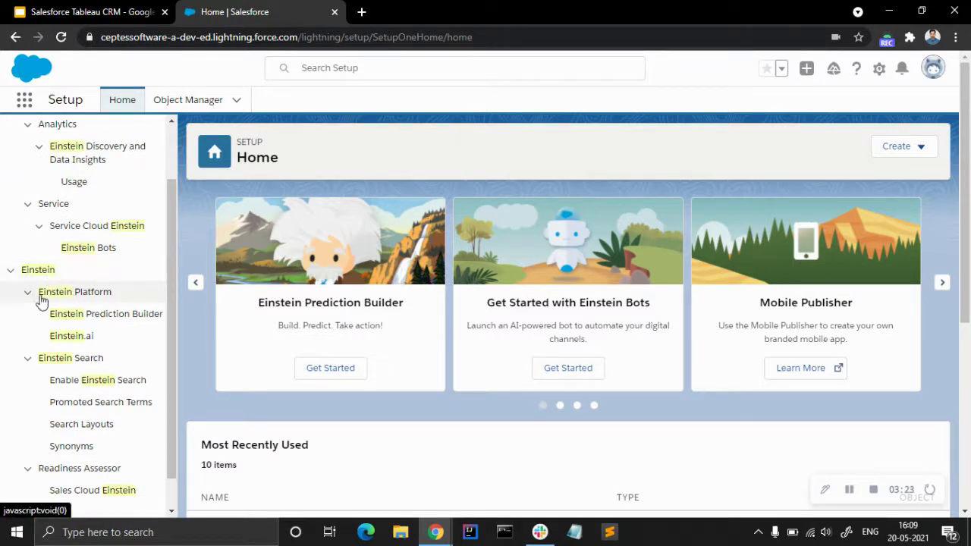
pyautogui.click(118, 324)
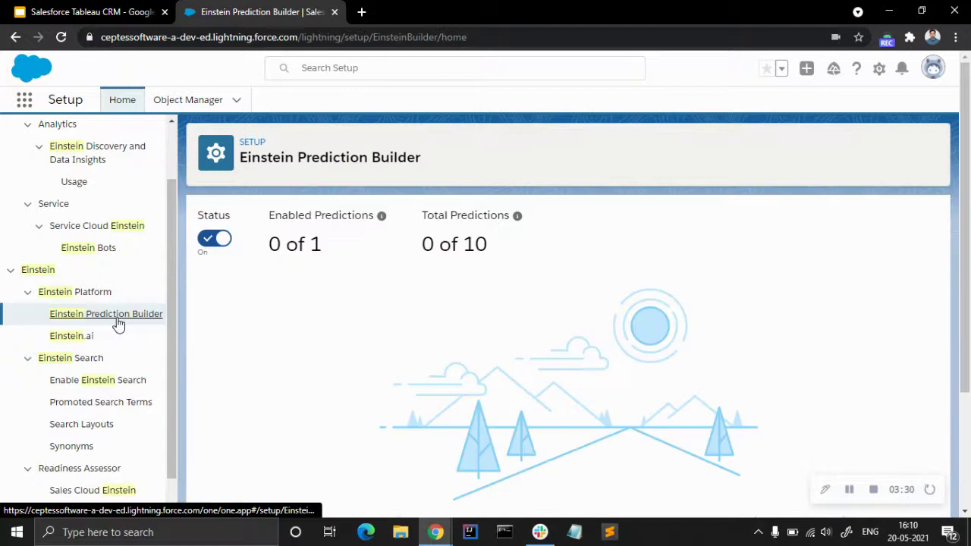
# Examine the Einstein Prediction Builder page's status, enabled predictions and total predictions, dismissing the Recycle Bin tip.
pyautogui.scroll(-3, 345, 304)
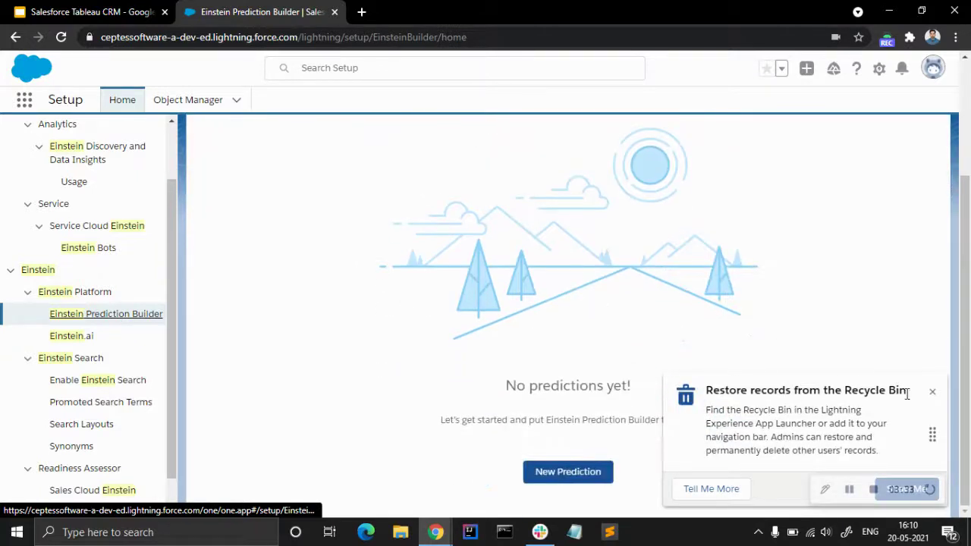
pyautogui.click(933, 392)
pyautogui.scroll(3, 431, 282)
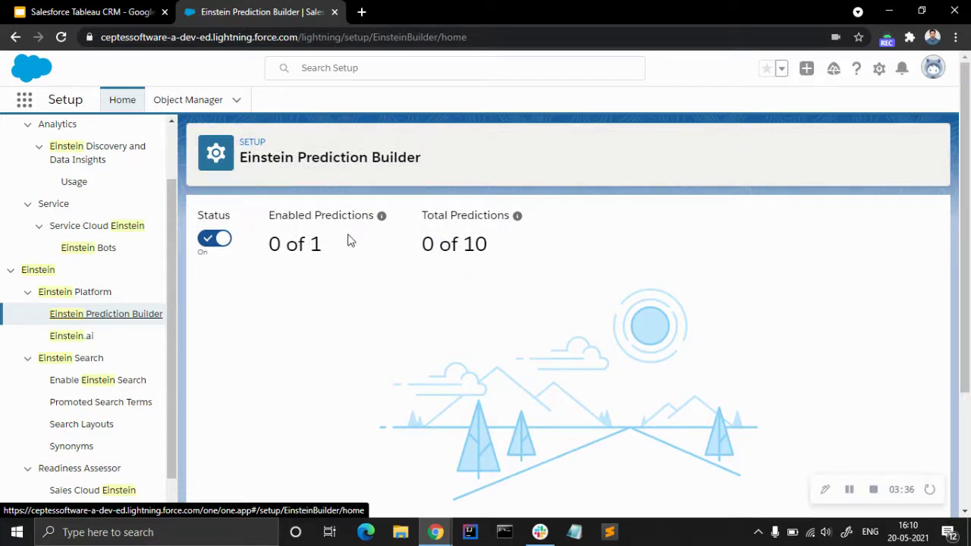
pyautogui.scroll(-1, 362, 275)
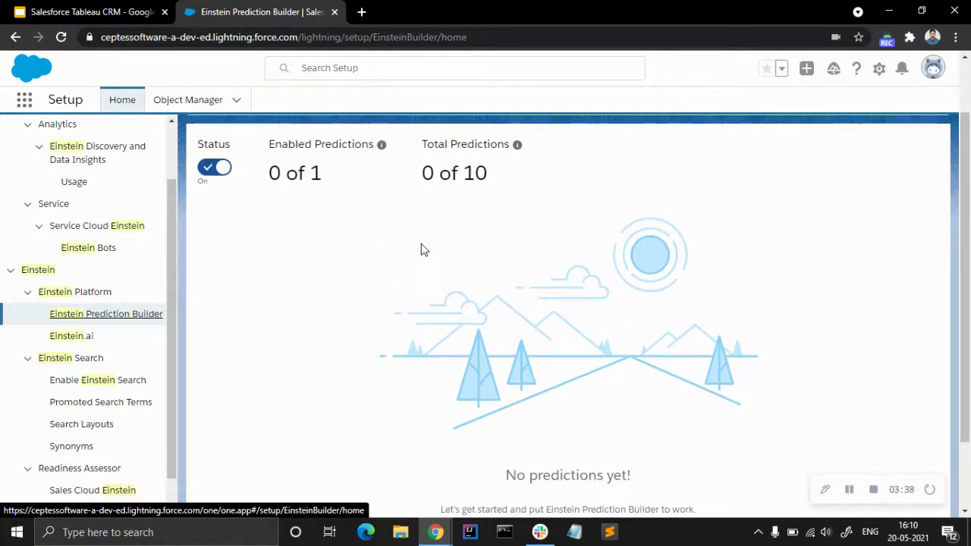
pyautogui.scroll(-1, 367, 228)
pyautogui.scroll(2, 361, 249)
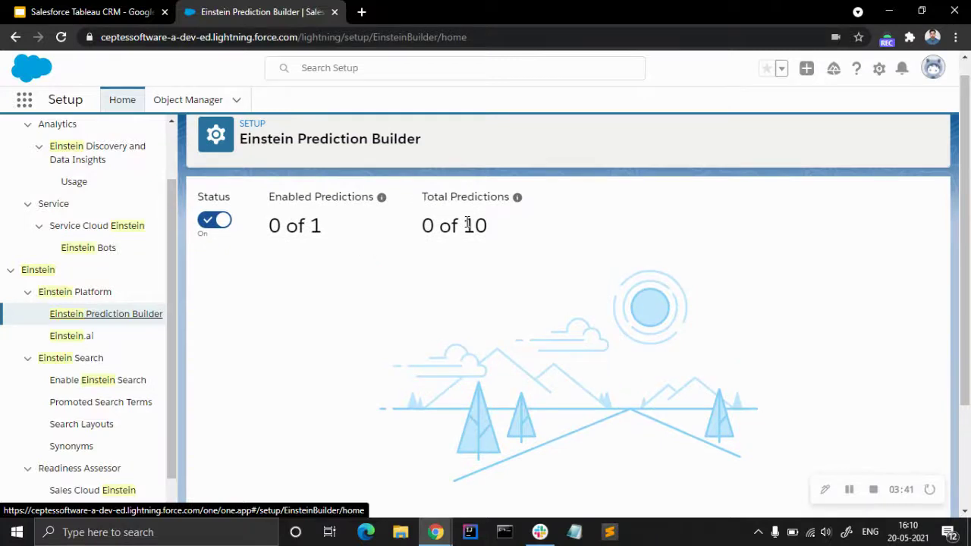
pyautogui.moveTo(518, 206)
pyautogui.scroll(-2, 541, 269)
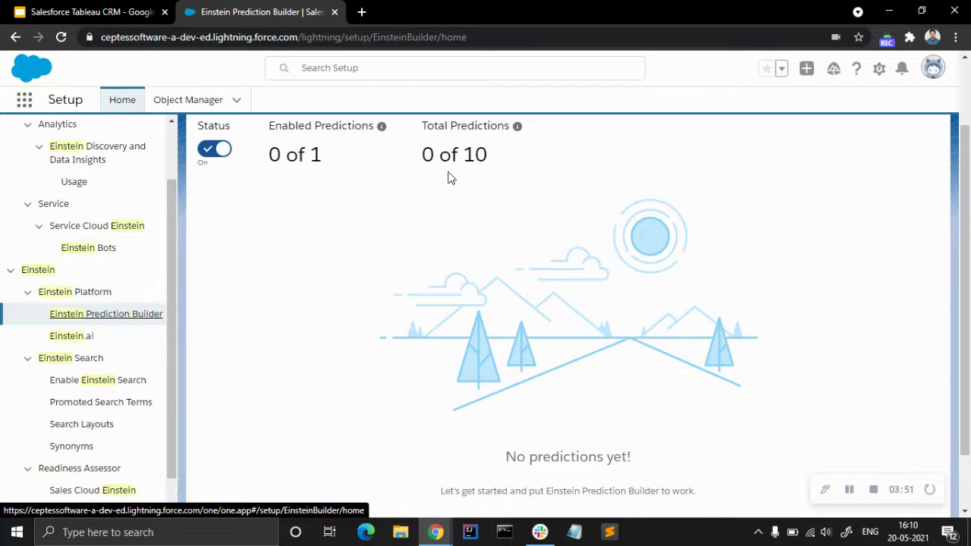
pyautogui.scroll(-1, 448, 179)
pyautogui.scroll(1, 448, 179)
pyautogui.scroll(-1, 658, 276)
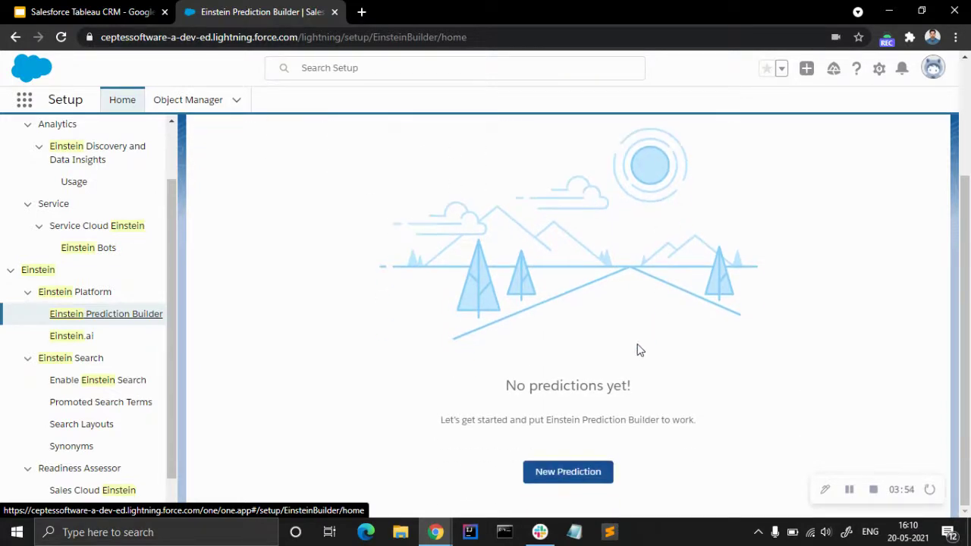
# Start a new prediction named "Annual Revenue Prediction" and proceed to the object selection.
pyautogui.click(573, 475)
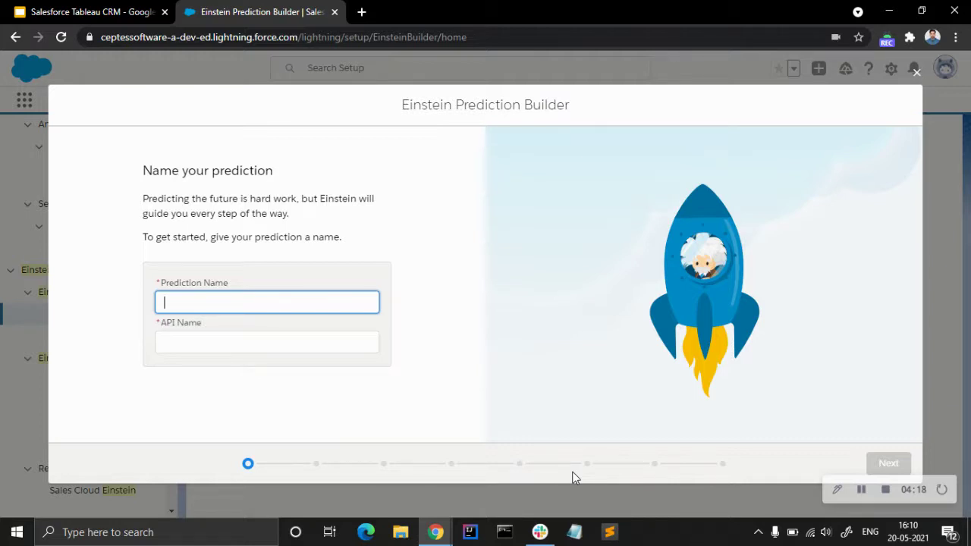
pyautogui.write('amou')
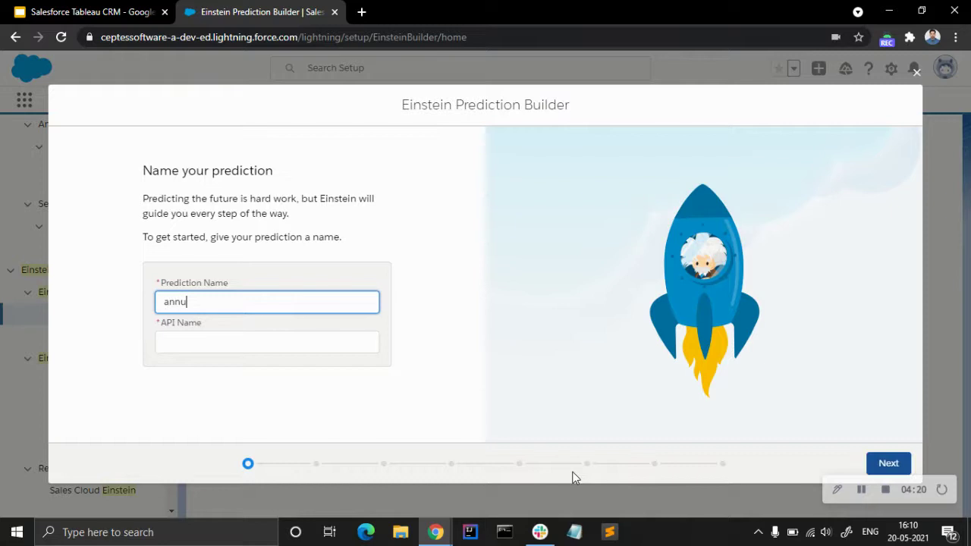
pyautogui.press('BackSpace')
pyautogui.press('BackSpace')
pyautogui.press('BackSpace')
pyautogui.press('BackSpace')
pyautogui.write('Annual Revenue Predictio')
pyautogui.click(455, 366)
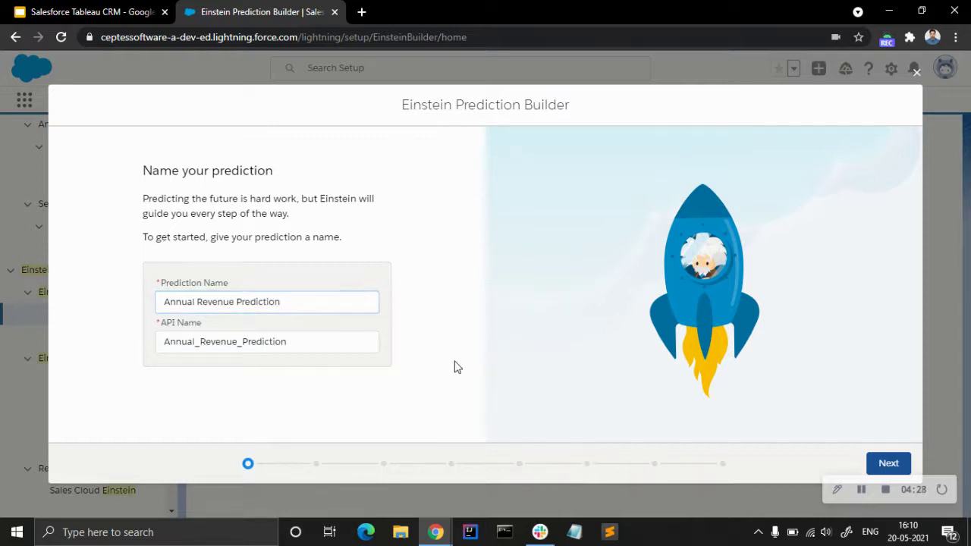
pyautogui.click(882, 455)
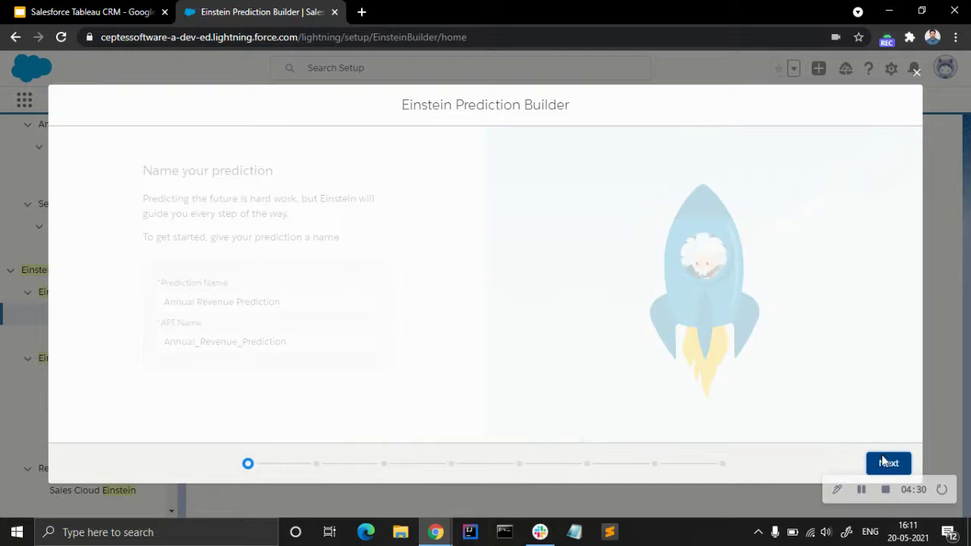
# Select Account as the object to predict, check whether it has enough records, and continue.
pyautogui.click(298, 201)
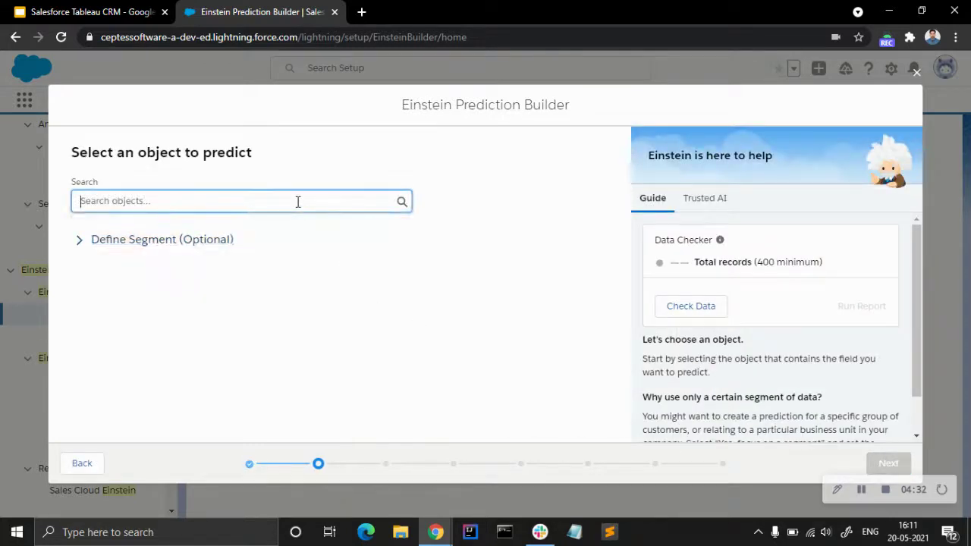
pyautogui.write('acc')
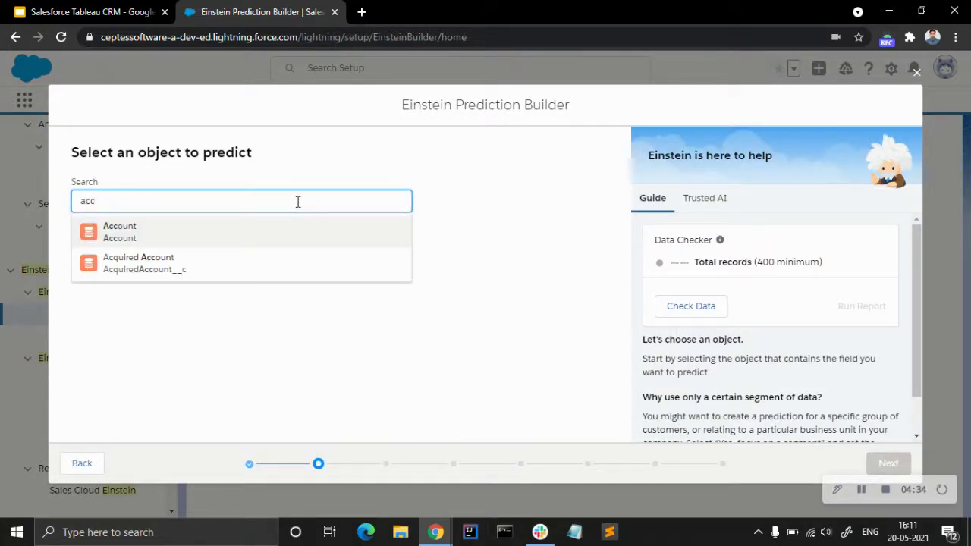
pyautogui.click(270, 230)
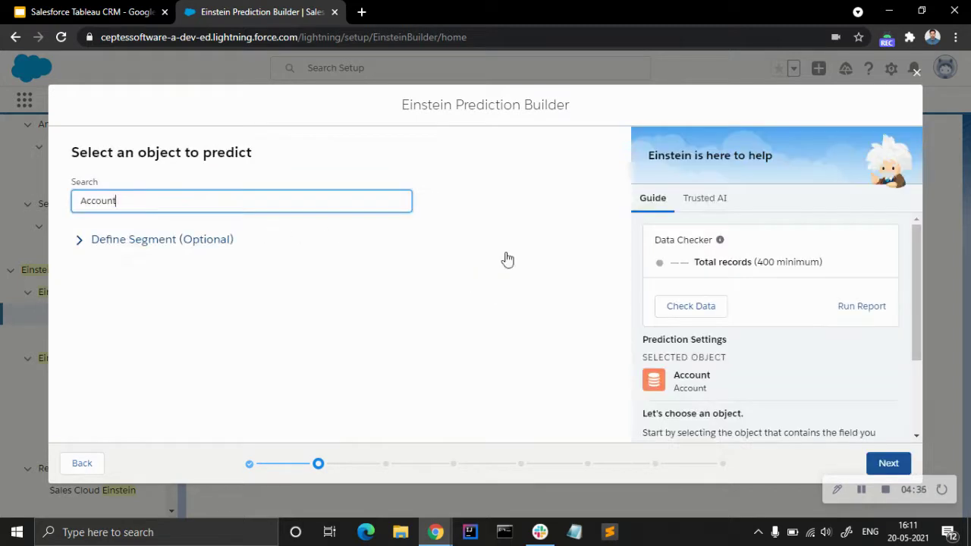
pyautogui.click(688, 313)
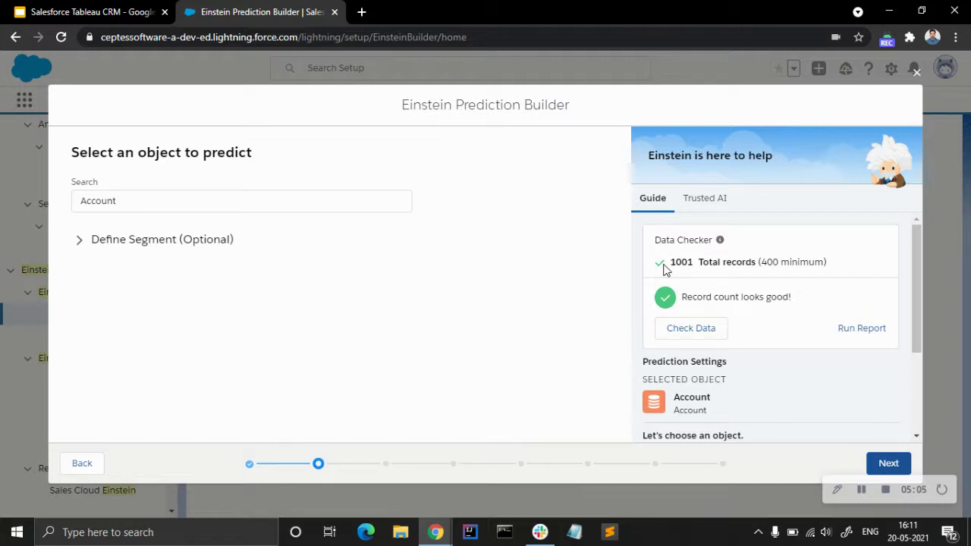
pyautogui.scroll(-2, 700, 273)
pyautogui.scroll(2, 706, 282)
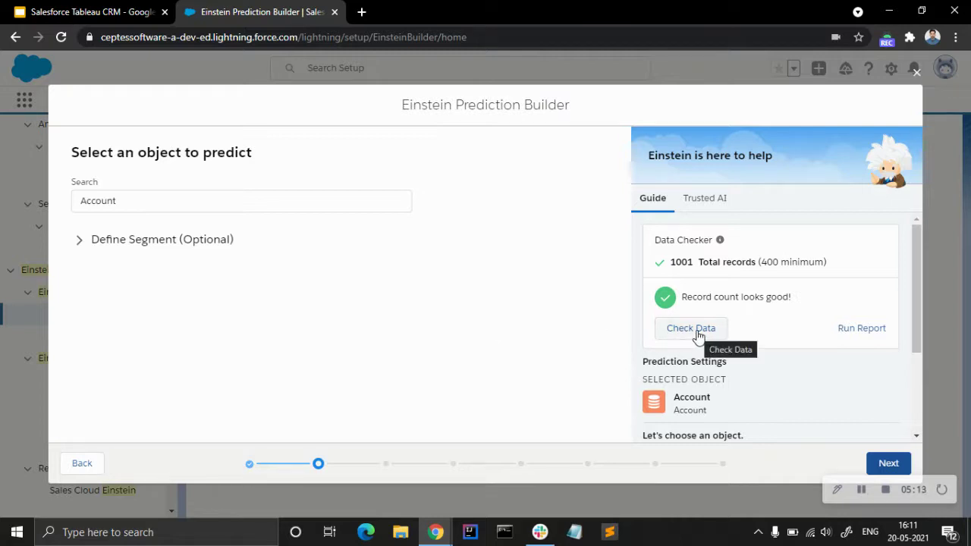
pyautogui.click(886, 466)
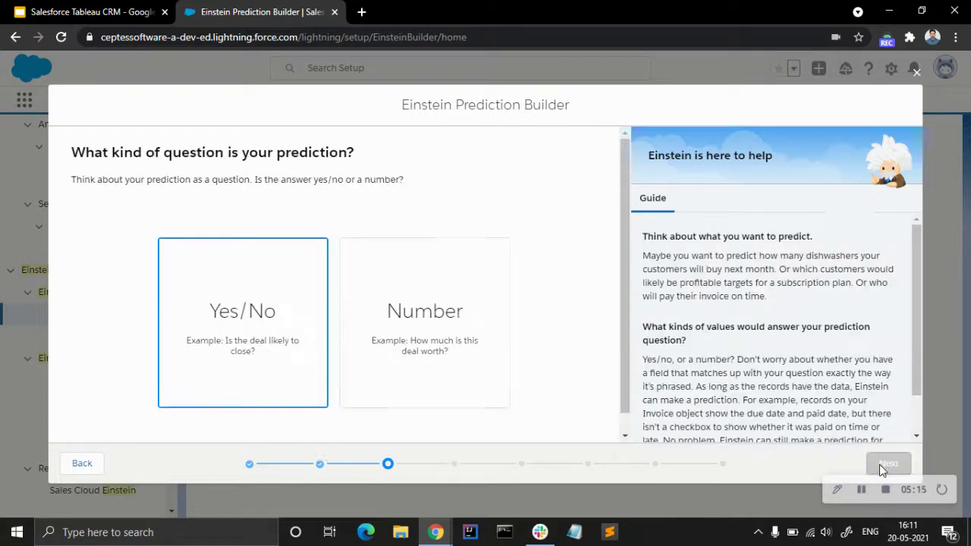
# Choose Number as the kind of prediction question and continue to the field selection.
pyautogui.click(427, 313)
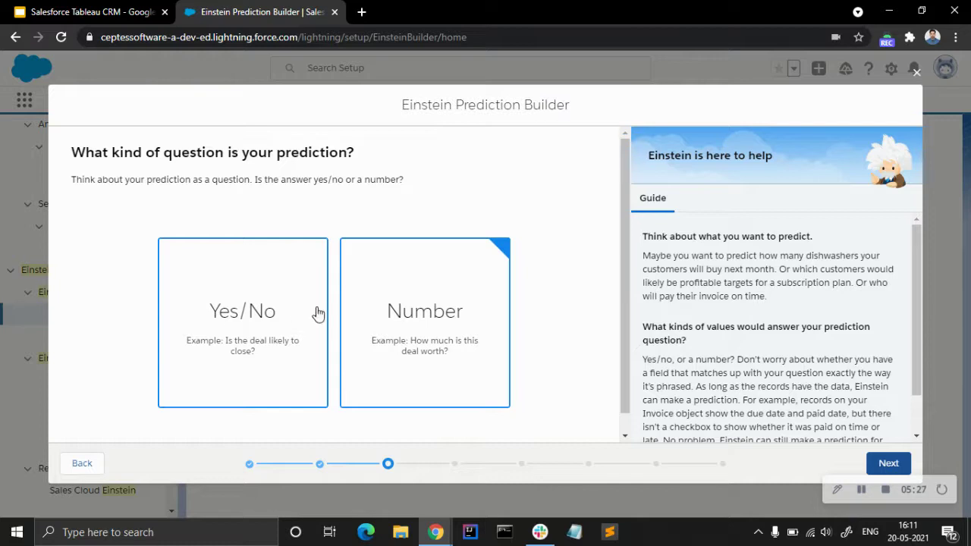
pyautogui.scroll(-1, 698, 324)
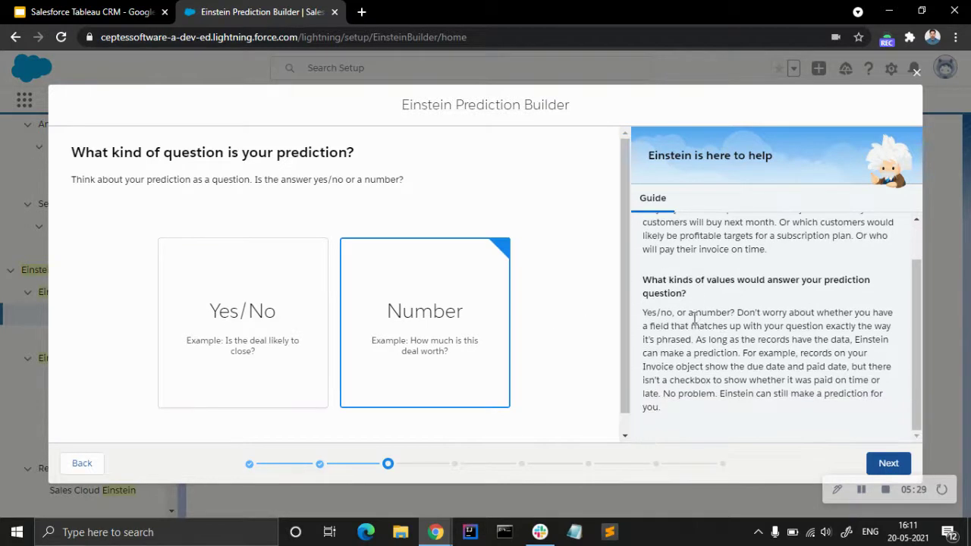
pyautogui.click(887, 462)
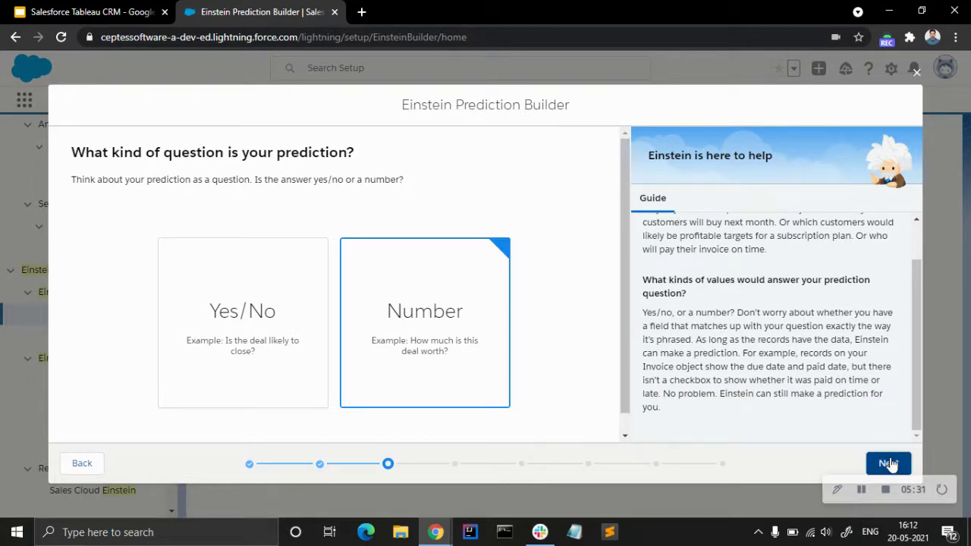
# Select Annual Revenue as the field to predict and check the data for example records.
pyautogui.click(245, 254)
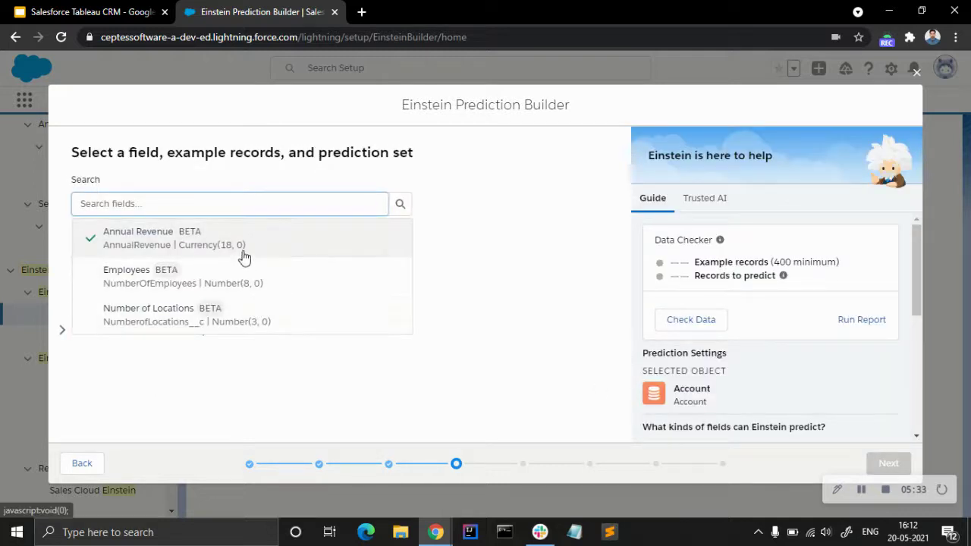
pyautogui.click(237, 270)
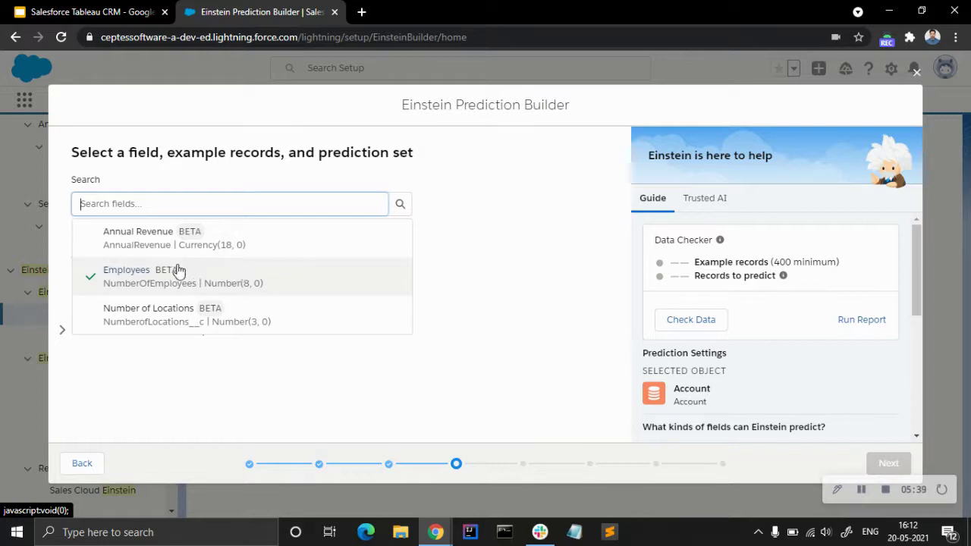
pyautogui.click(169, 323)
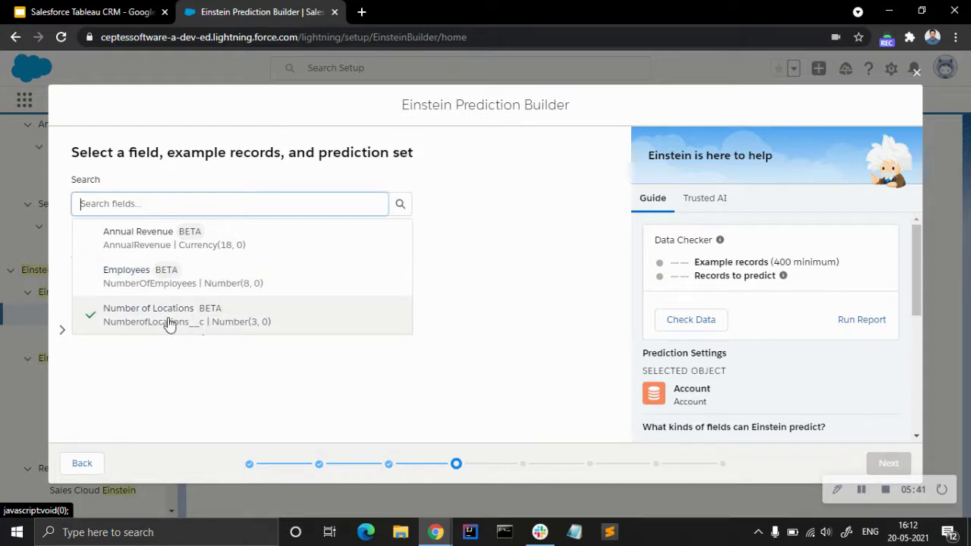
pyautogui.click(187, 317)
pyautogui.click(197, 250)
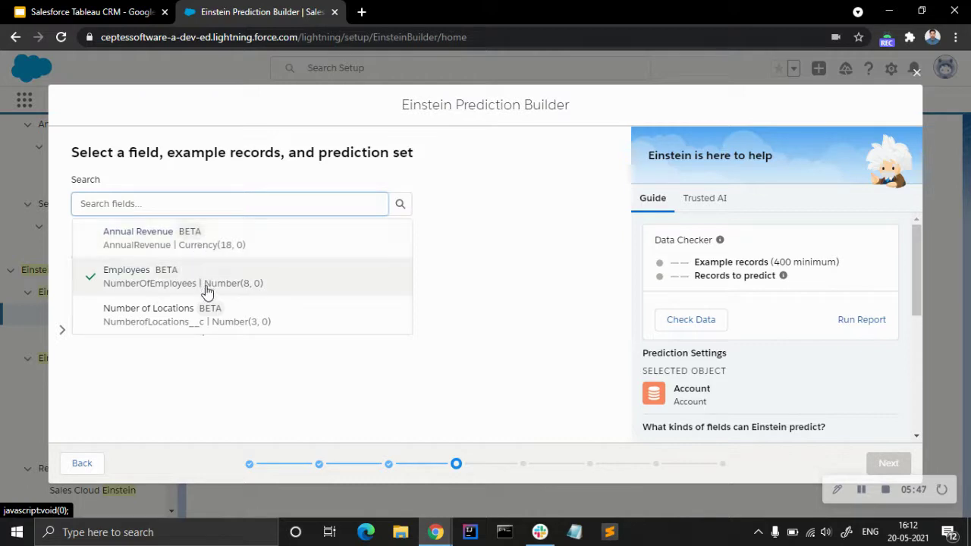
pyautogui.click(282, 250)
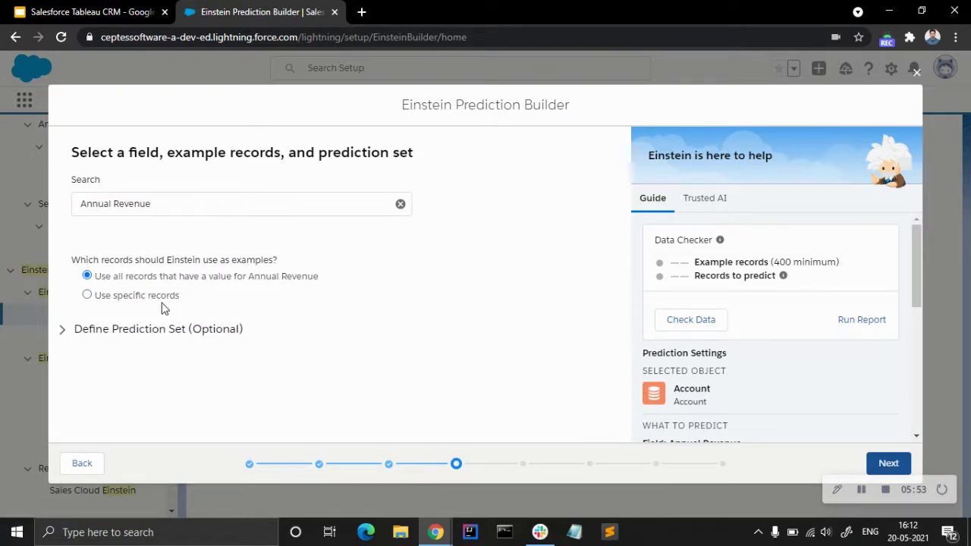
pyautogui.click(671, 319)
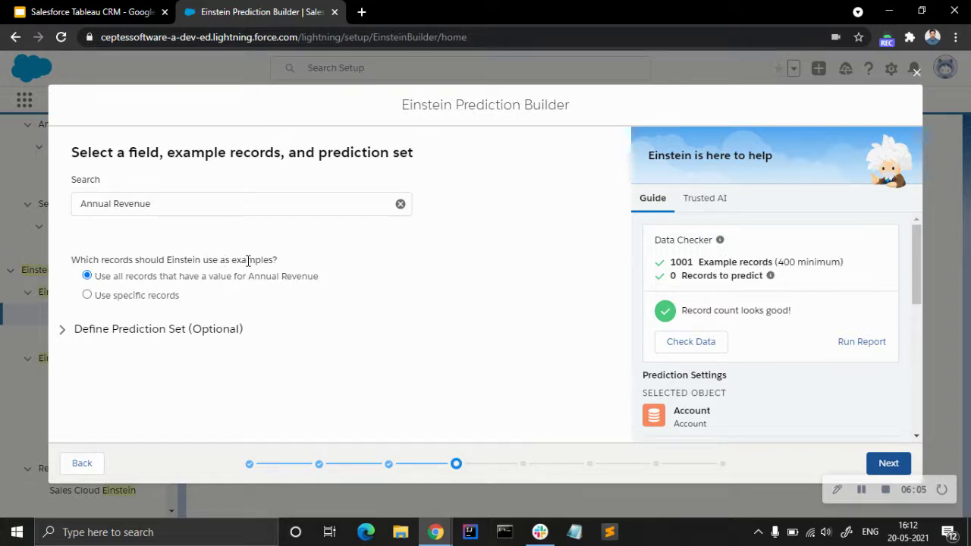
# Try the specific-records option for the example set, and return to using all records that have a value for Annual Revenue.
pyautogui.click(88, 295)
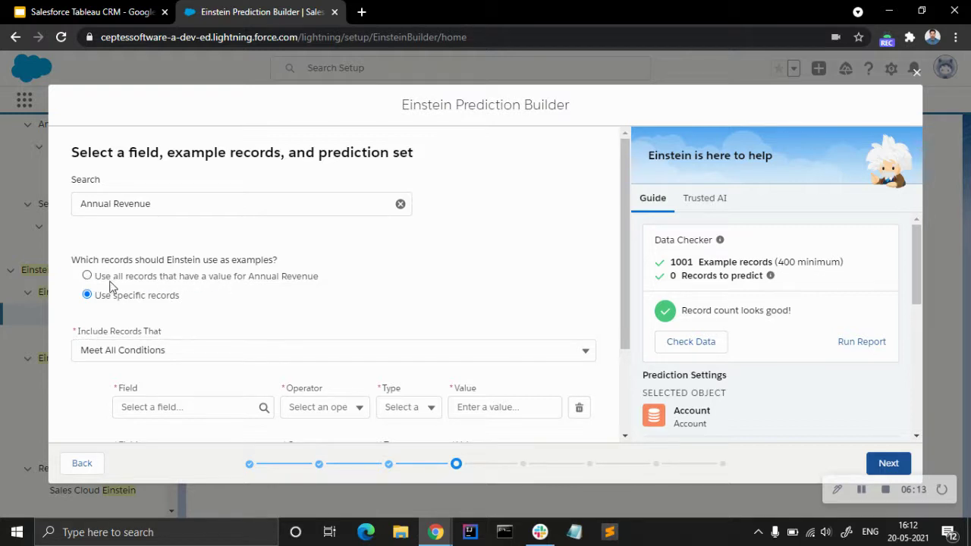
pyautogui.click(87, 276)
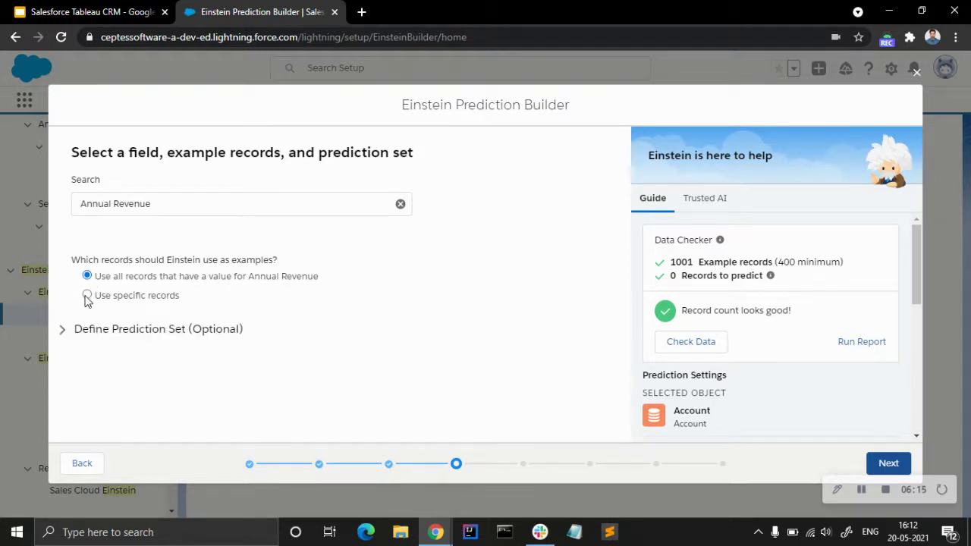
pyautogui.click(86, 295)
pyautogui.scroll(-2, 219, 347)
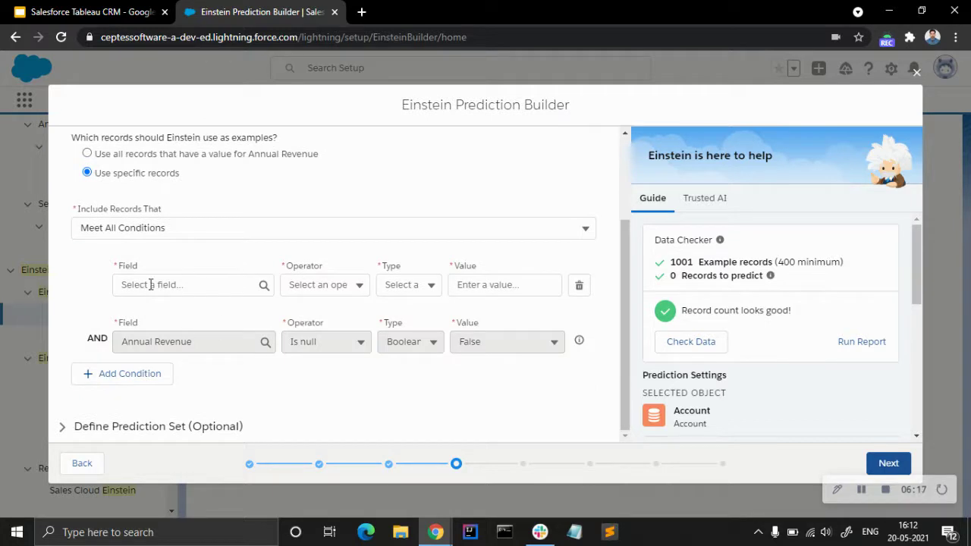
pyautogui.click(87, 153)
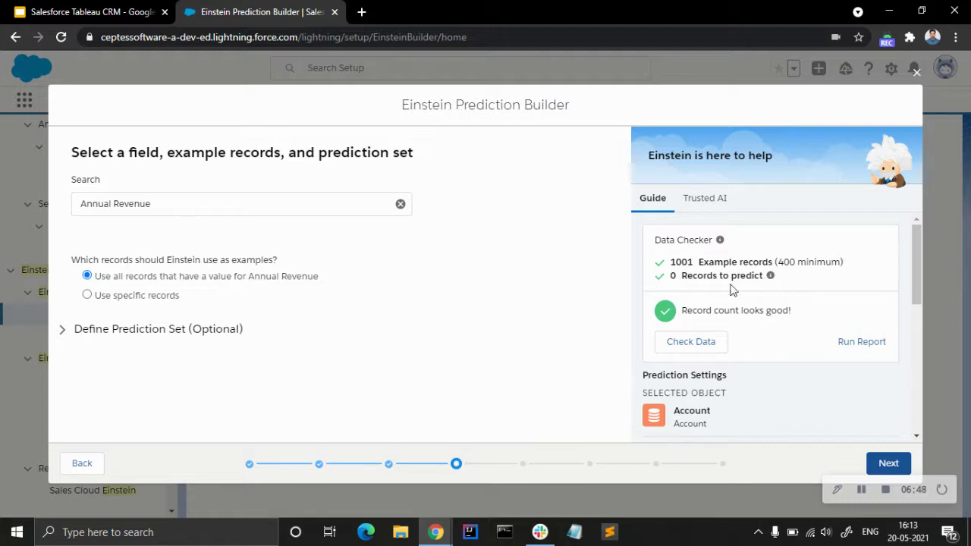
# Define the prediction set to score specific records where Account Number Is null is False, and check the data.
pyautogui.click(147, 335)
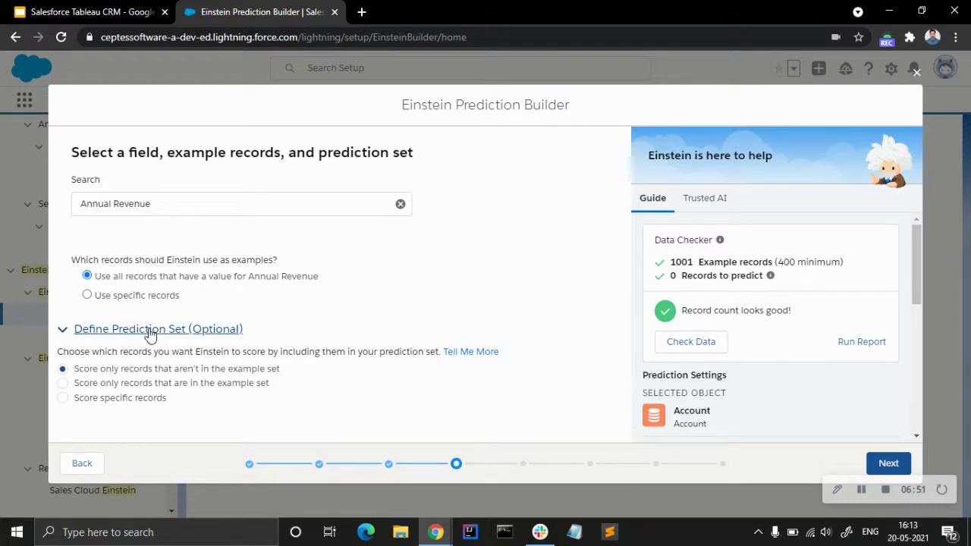
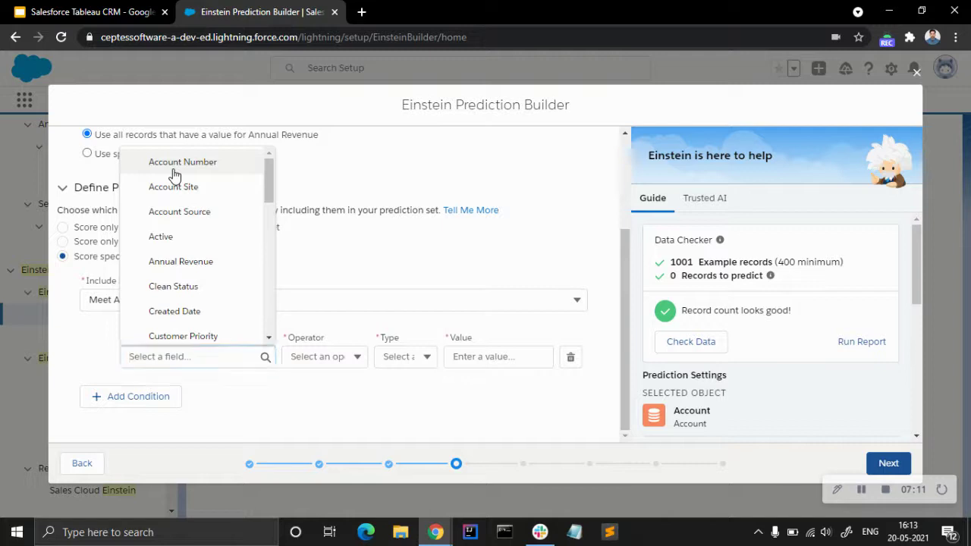
pyautogui.click(350, 364)
pyautogui.click(341, 331)
pyautogui.click(483, 358)
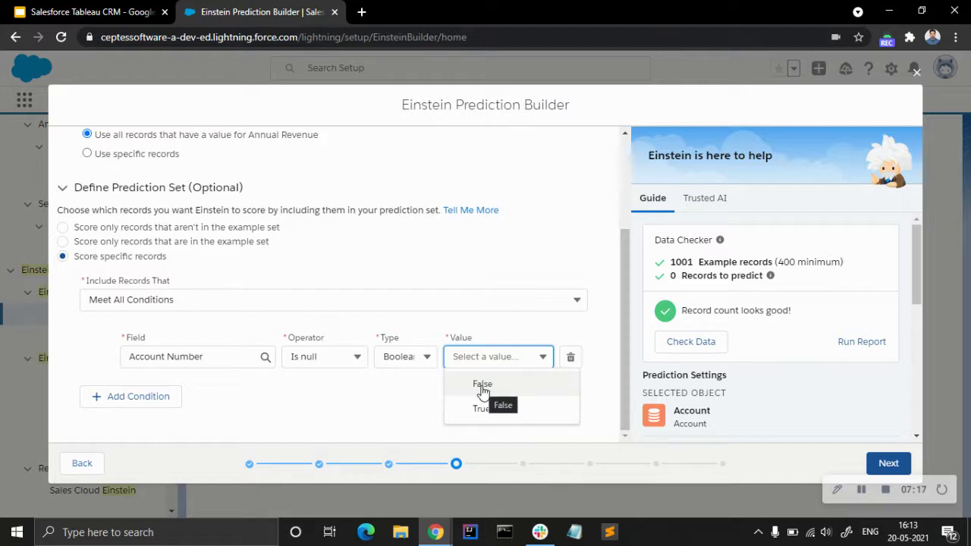
pyautogui.click(482, 386)
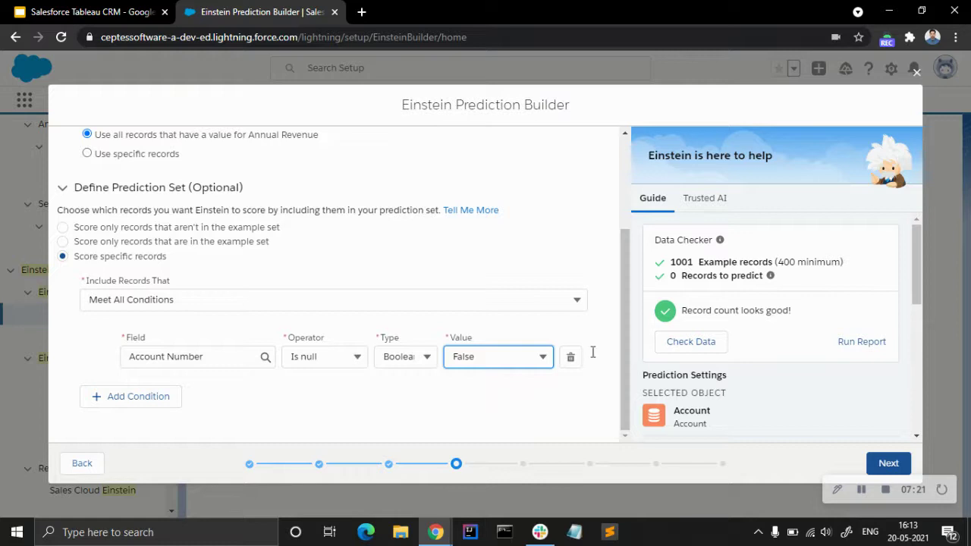
pyautogui.click(679, 346)
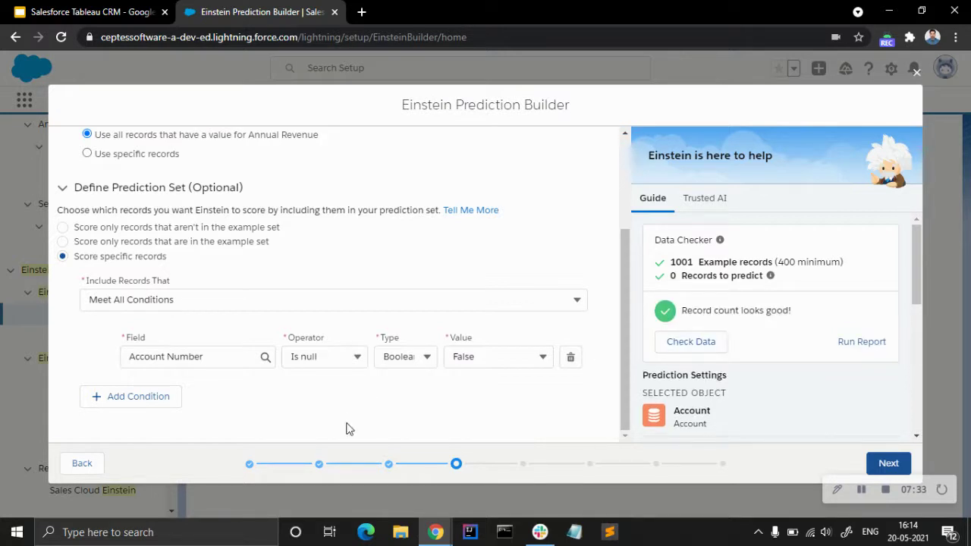
pyautogui.click(685, 345)
# Change the prediction set condition to Account Source, Is null, False, and recheck the data.
pyautogui.click(238, 355)
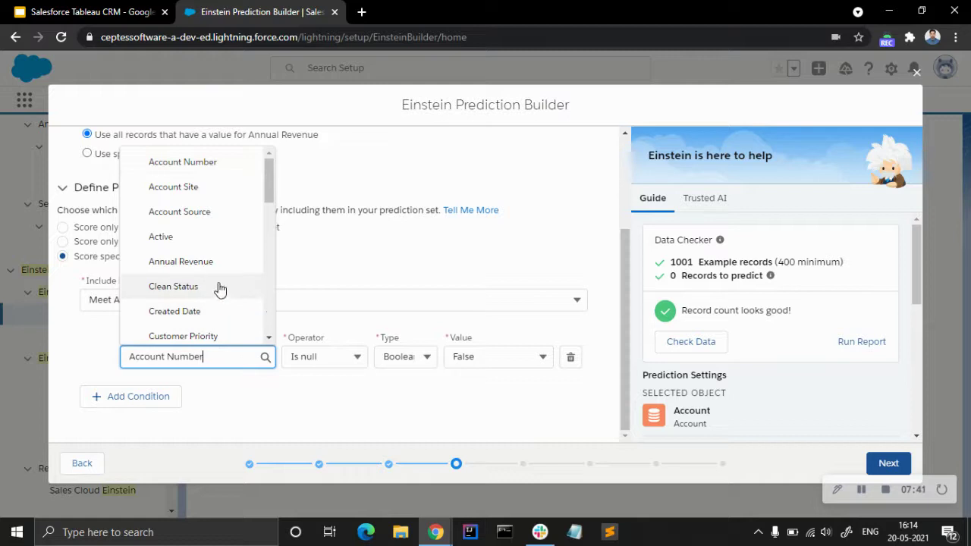
pyautogui.scroll(-2, 228, 277)
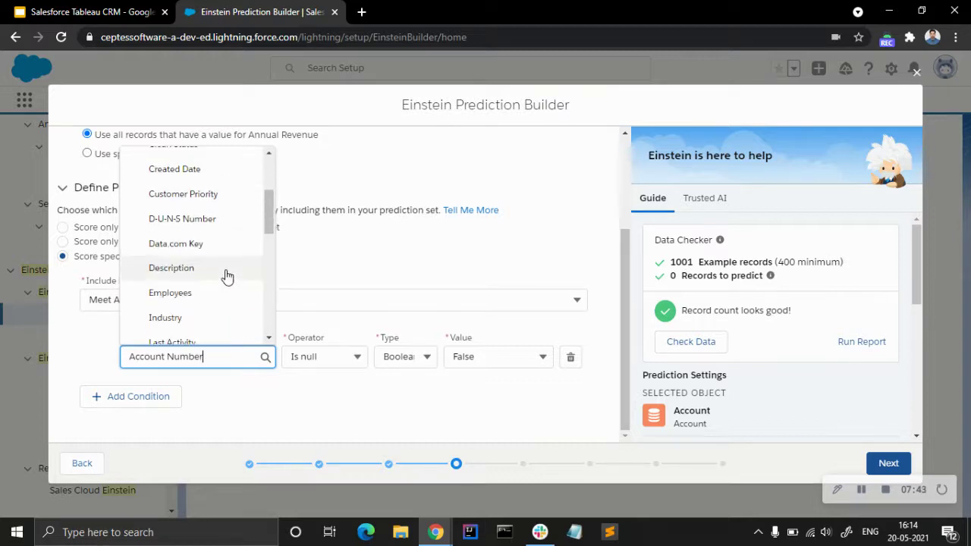
pyautogui.scroll(-3, 226, 276)
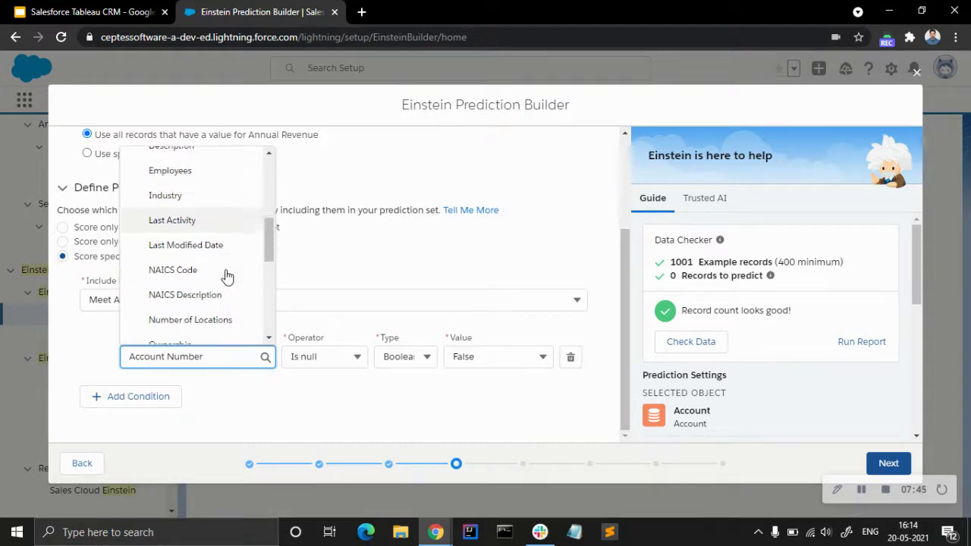
pyautogui.scroll(5, 227, 274)
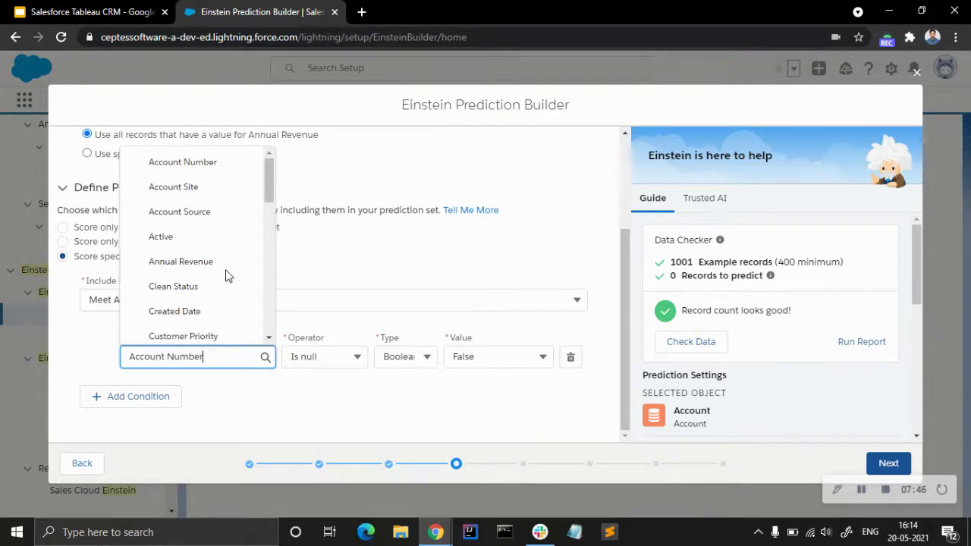
pyautogui.click(205, 214)
pyautogui.click(357, 358)
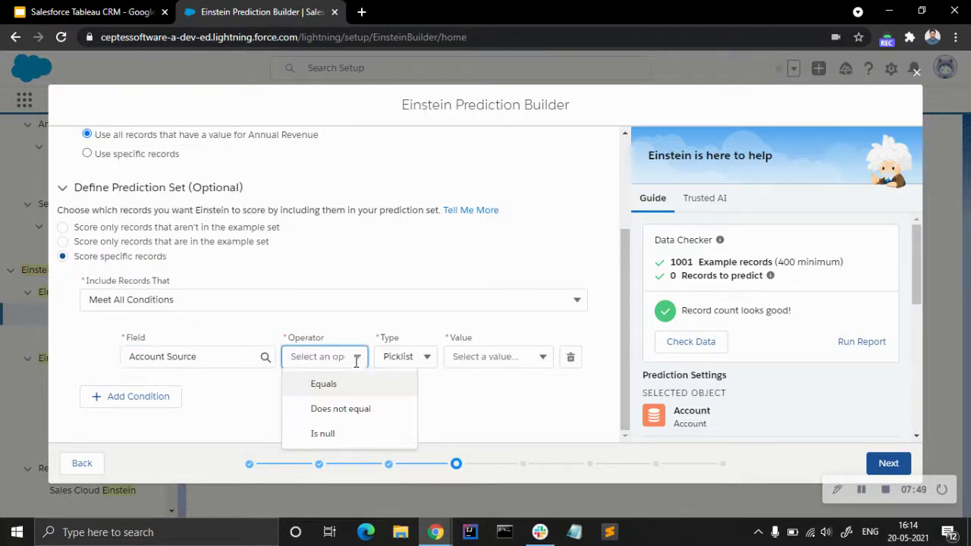
pyautogui.click(350, 386)
pyautogui.click(354, 360)
pyautogui.click(341, 434)
pyautogui.click(481, 358)
pyautogui.click(478, 383)
pyautogui.click(673, 345)
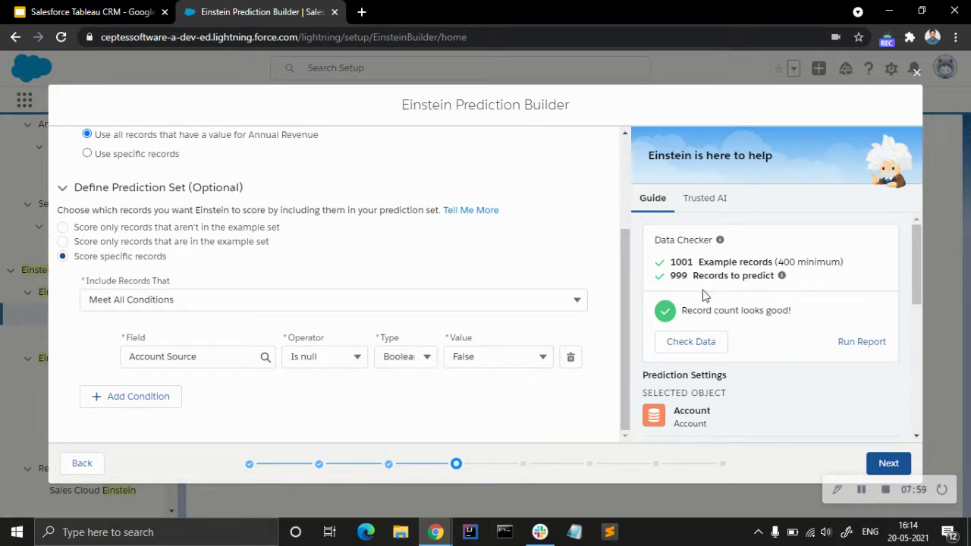
# Review the guide's prediction settings and advice on example records, and continue to the selection of fields to base the prediction on.
pyautogui.scroll(-2, 710, 322)
pyautogui.scroll(-3, 698, 335)
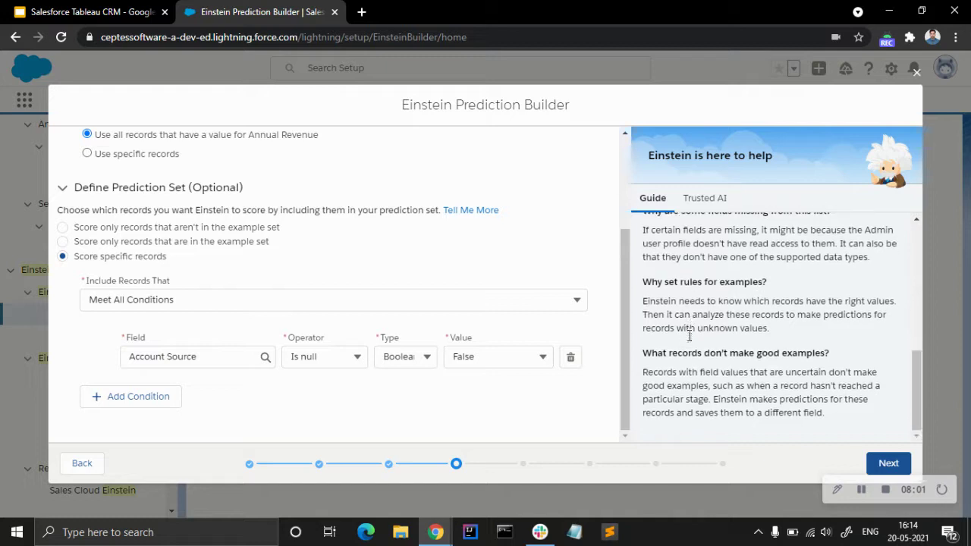
pyautogui.scroll(5, 683, 345)
pyautogui.scroll(-5, 786, 372)
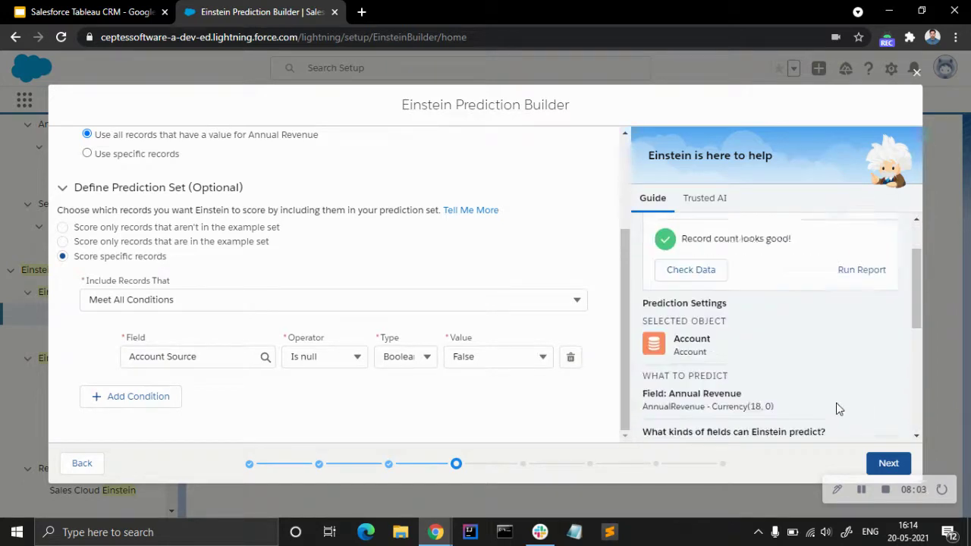
pyautogui.scroll(8, 744, 403)
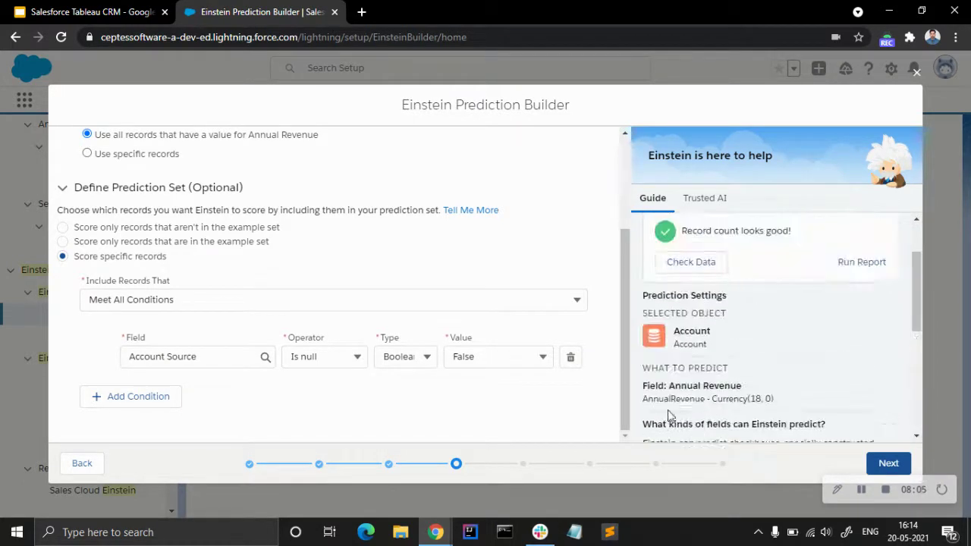
pyautogui.scroll(-2, 514, 321)
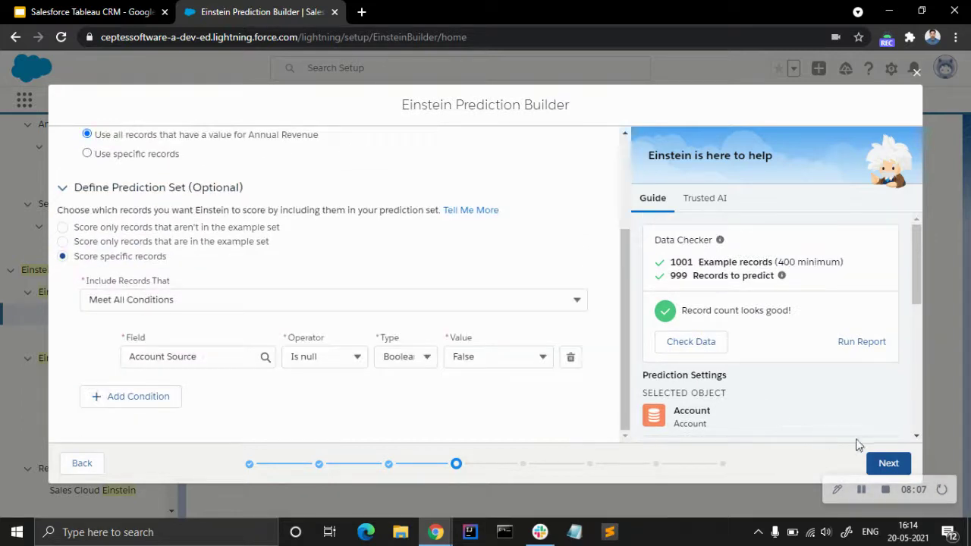
pyautogui.click(887, 464)
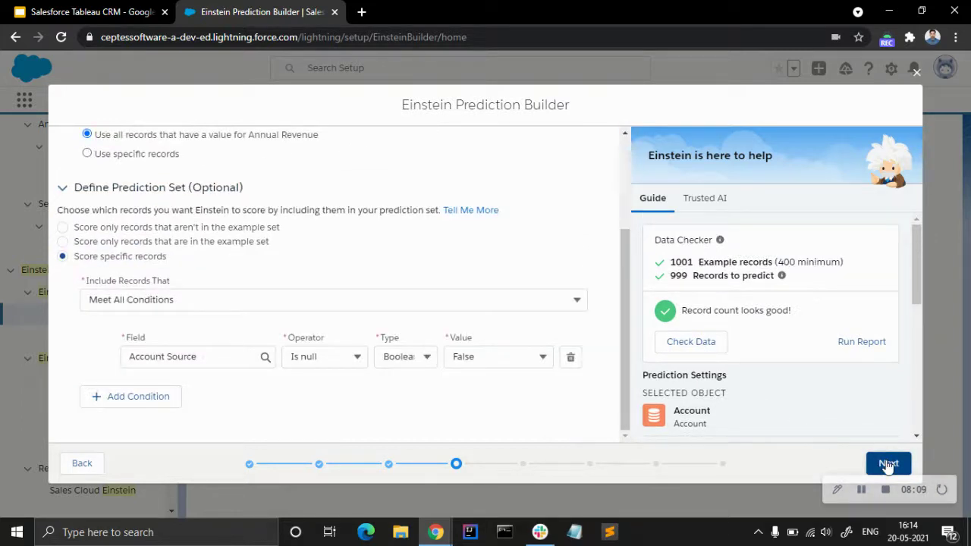
# Look through the Account fields, keep all of them selected as the basis for the prediction, and continue.
pyautogui.scroll(-8, 319, 278)
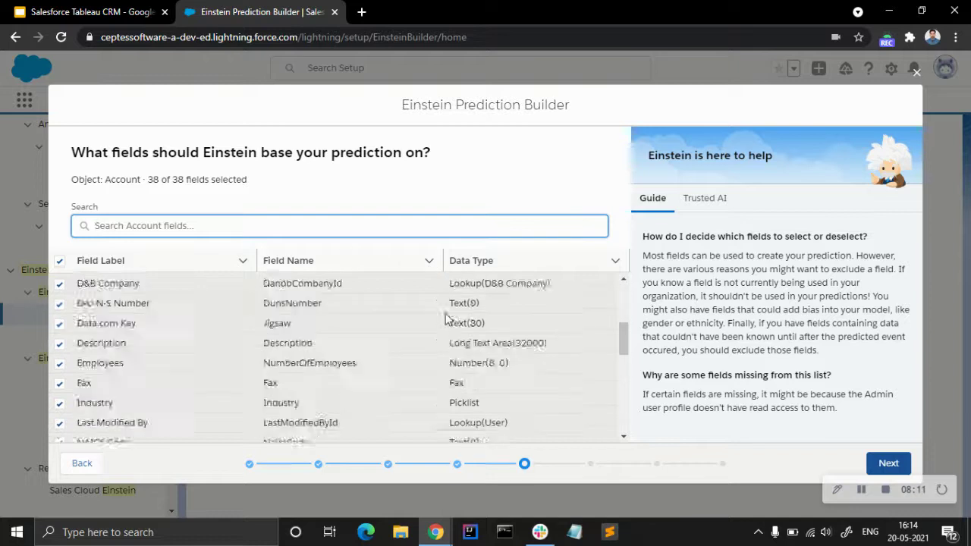
pyautogui.scroll(8, 318, 278)
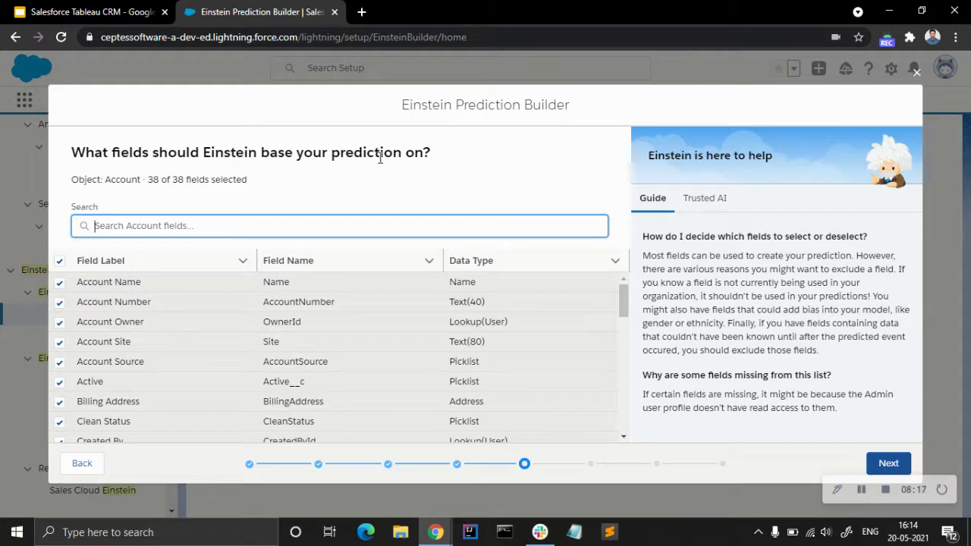
pyautogui.scroll(-2, 174, 390)
pyautogui.scroll(-10, 175, 391)
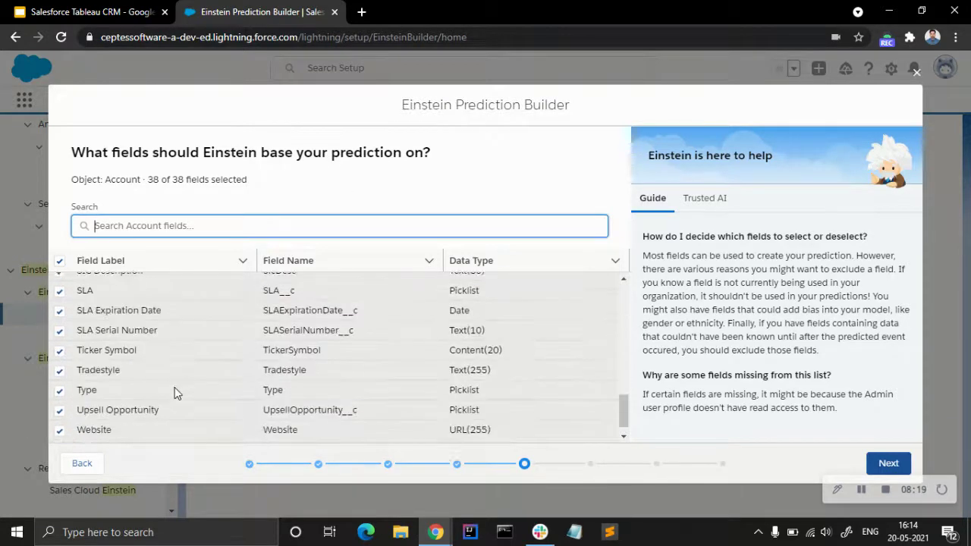
pyautogui.scroll(10, 167, 387)
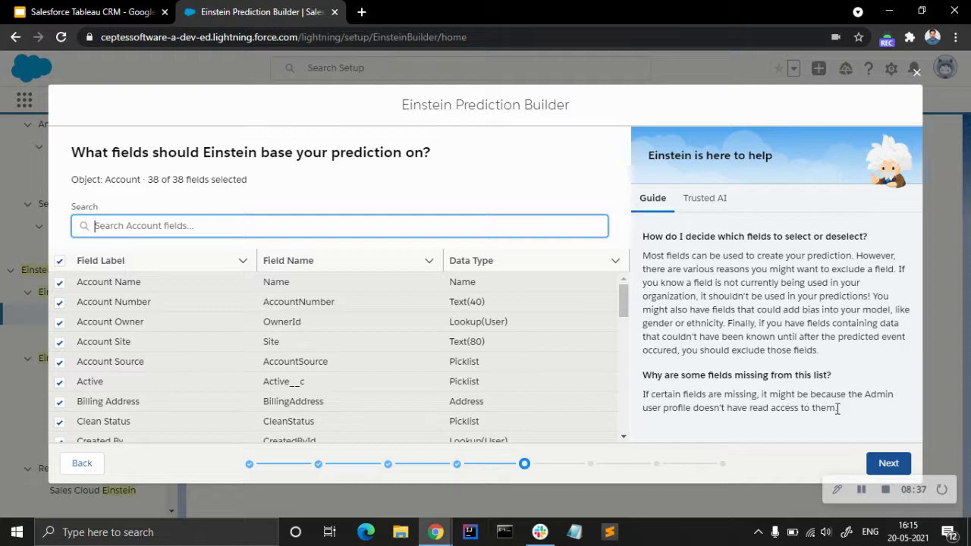
pyautogui.click(888, 464)
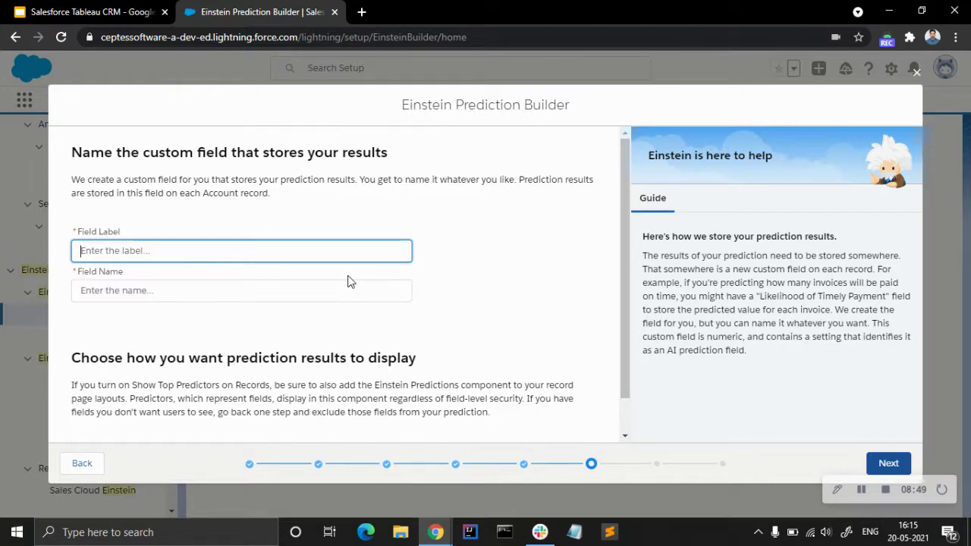
# Label the custom field that stores the results "Einstein Revenue Score" and accept the generated field name.
pyautogui.write('revenue')
pyautogui.press('BackSpace')
pyautogui.press('BackSpace')
pyautogui.press('BackSpace')
pyautogui.press('BackSpace')
pyautogui.press('BackSpace')
pyautogui.press('BackSpace')
pyautogui.press('BackSpace')
pyautogui.write('Revenue')
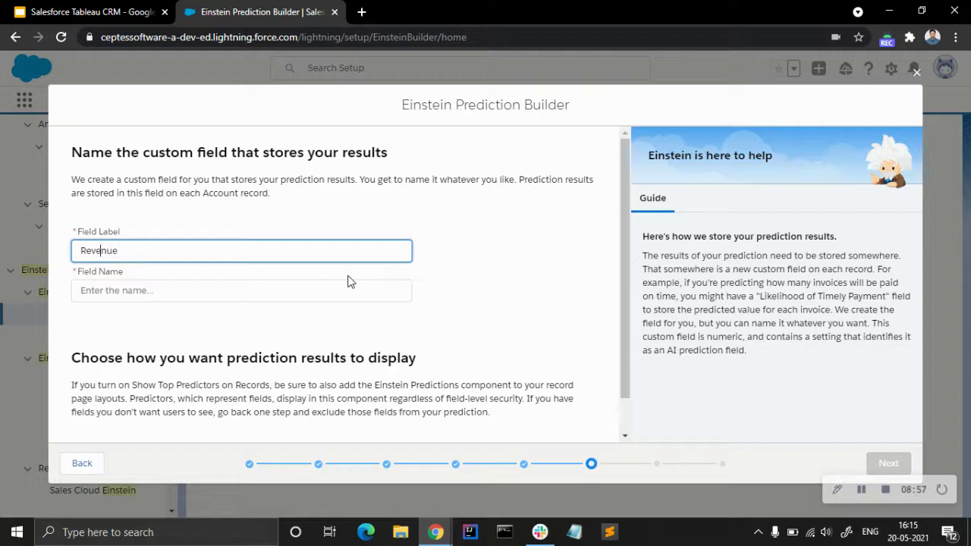
pyautogui.press('Home')
pyautogui.write('Einstein')
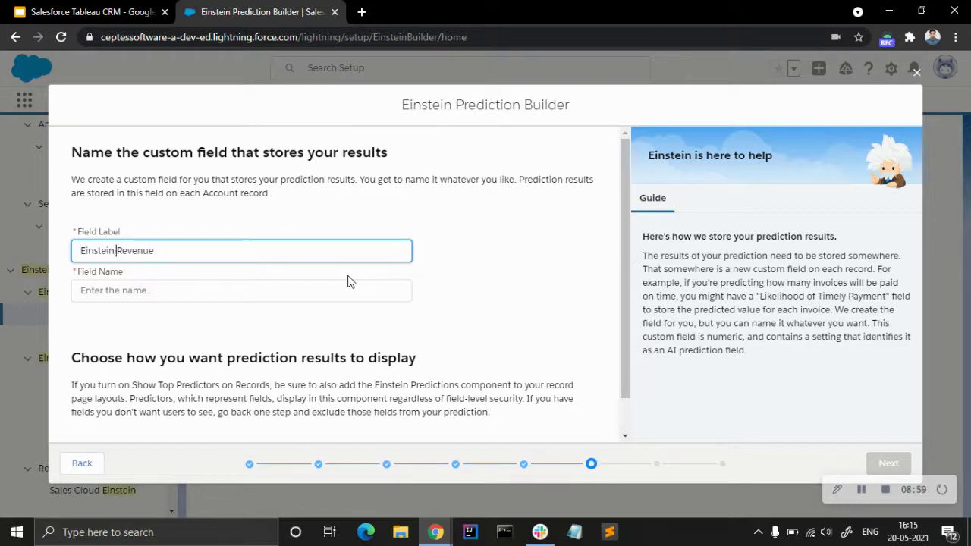
pyautogui.press('End')
pyautogui.write('Score')
pyautogui.click(127, 295)
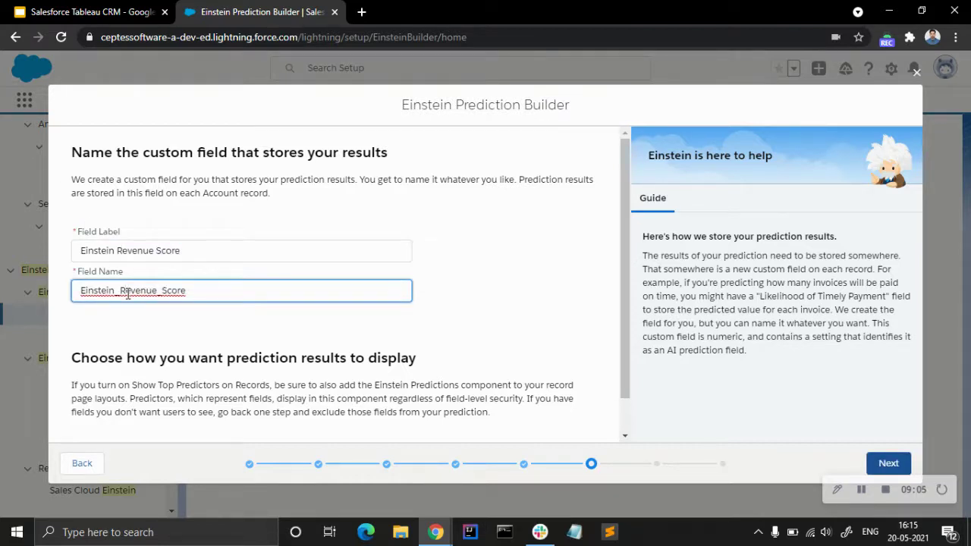
pyautogui.click(493, 287)
# Set Show Top Predictors on Records to On and continue to the final review.
pyautogui.scroll(-1, 477, 334)
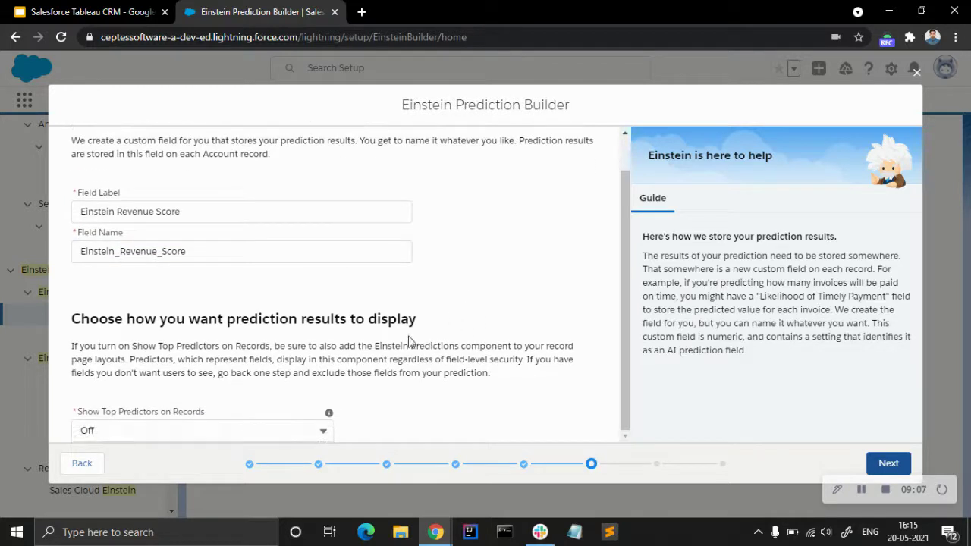
pyautogui.click(287, 425)
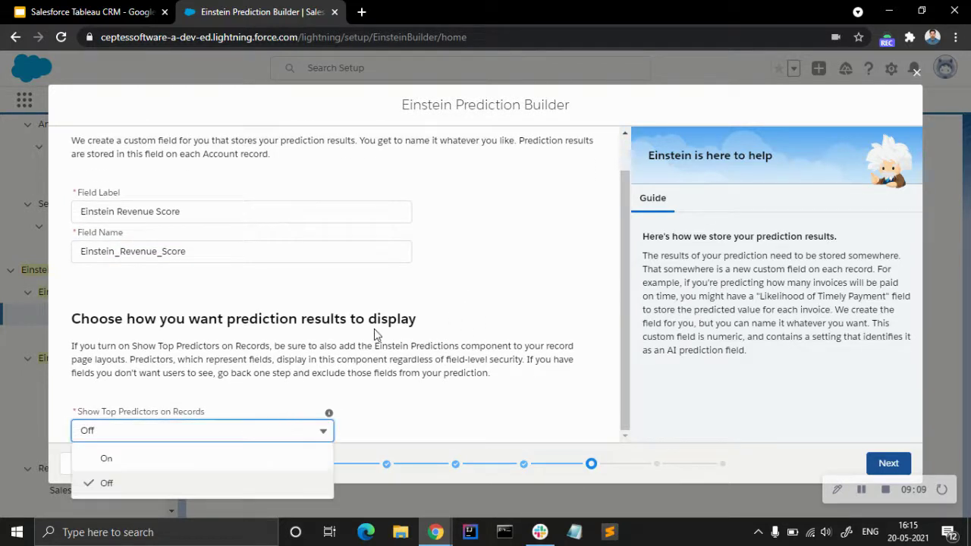
pyautogui.click(190, 457)
pyautogui.click(392, 391)
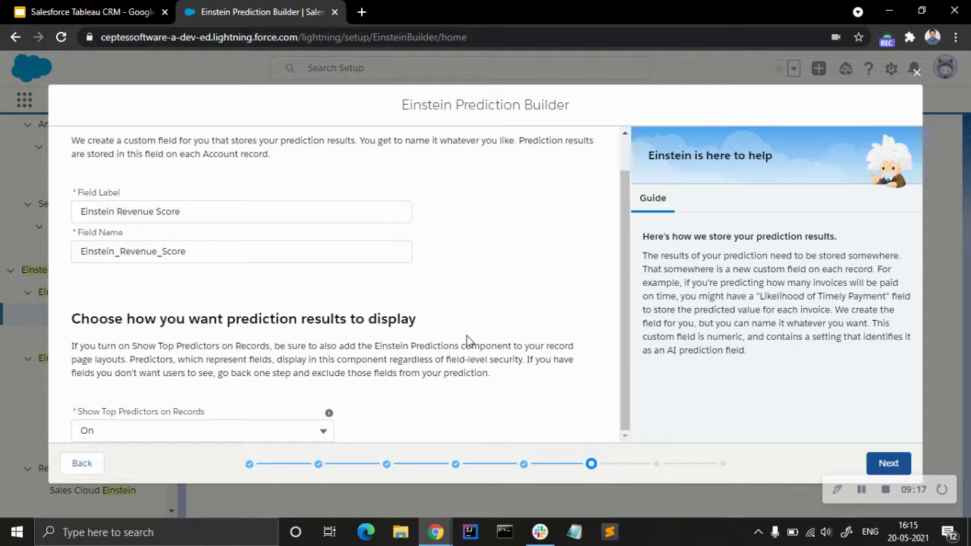
pyautogui.click(886, 463)
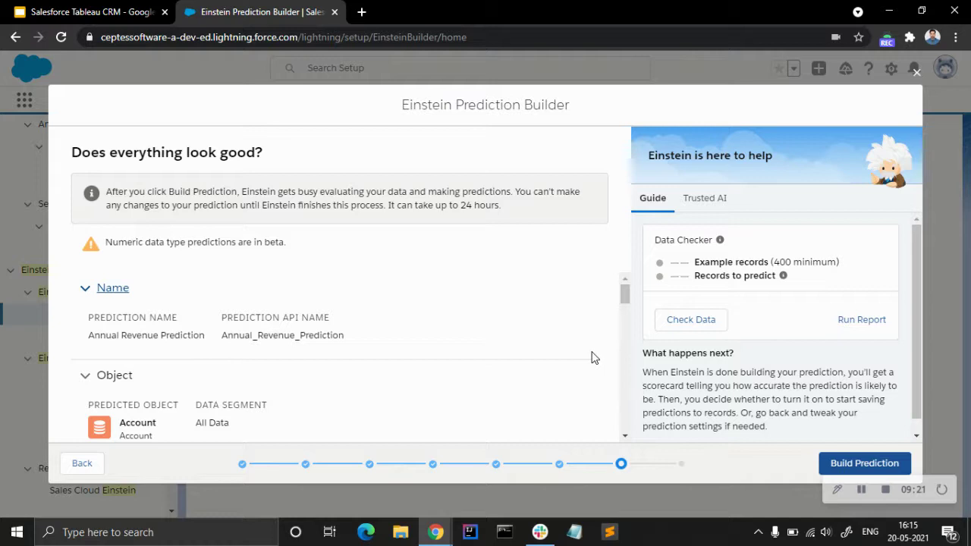
# Check the data once more and review the summary of the prediction's name, object, prediction and data settings.
pyautogui.click(680, 321)
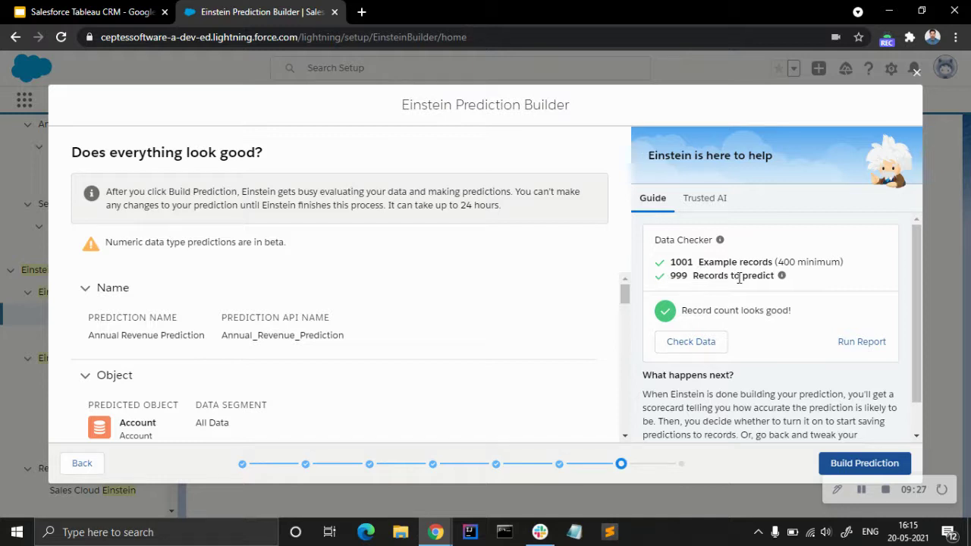
pyautogui.scroll(-3, 472, 314)
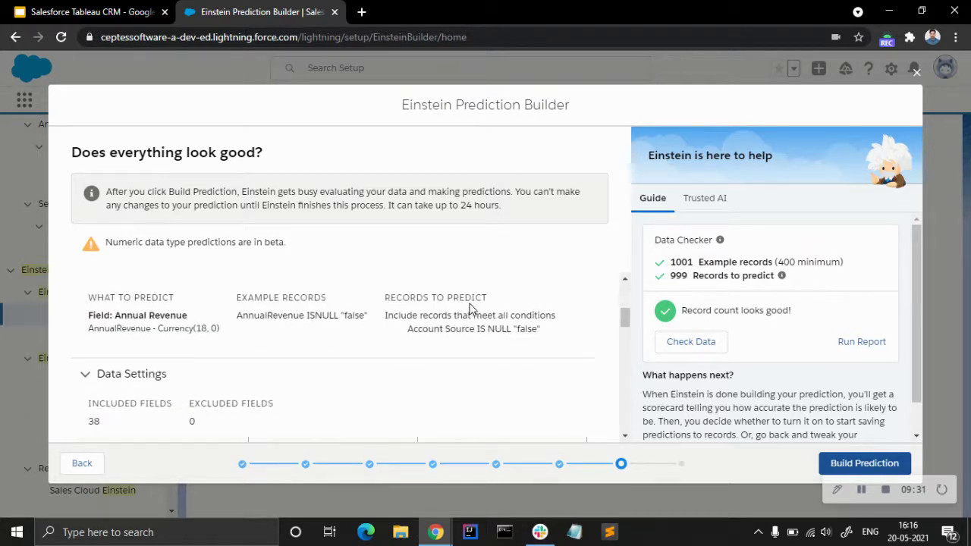
pyautogui.scroll(2, 469, 307)
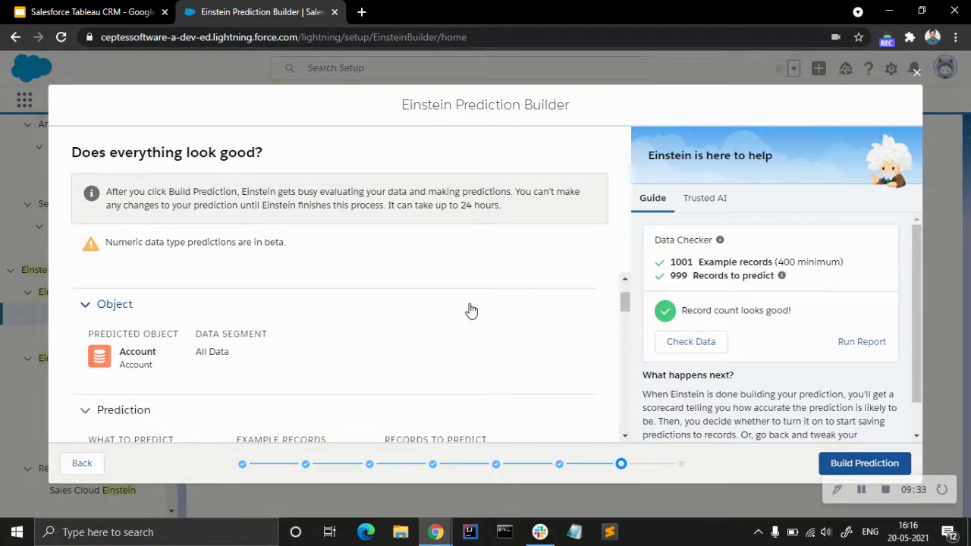
pyautogui.scroll(-10, 470, 309)
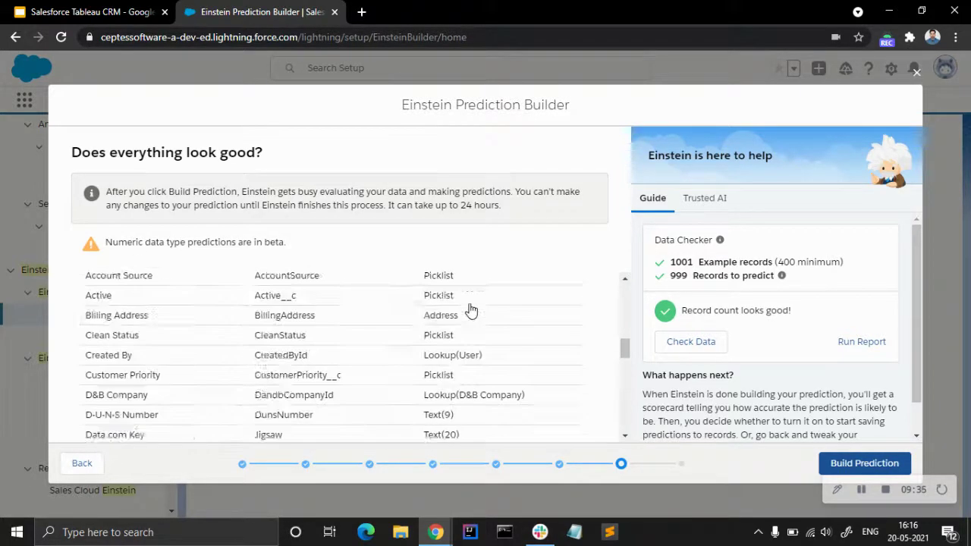
pyautogui.scroll(-10, 469, 309)
pyautogui.scroll(20, 455, 362)
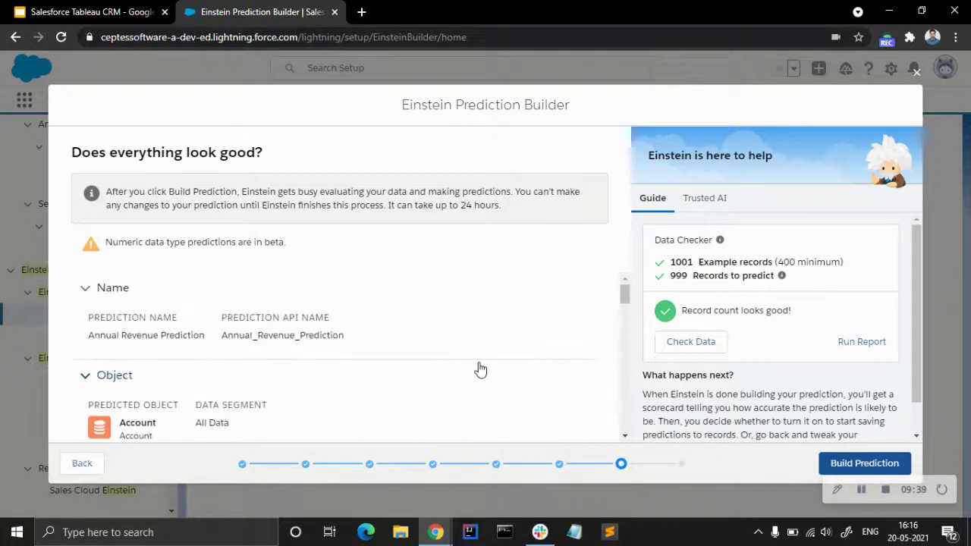
# Build the prediction and finish the wizard, returning to the list of predictions.
pyautogui.scroll(-1, 809, 406)
pyautogui.click(856, 472)
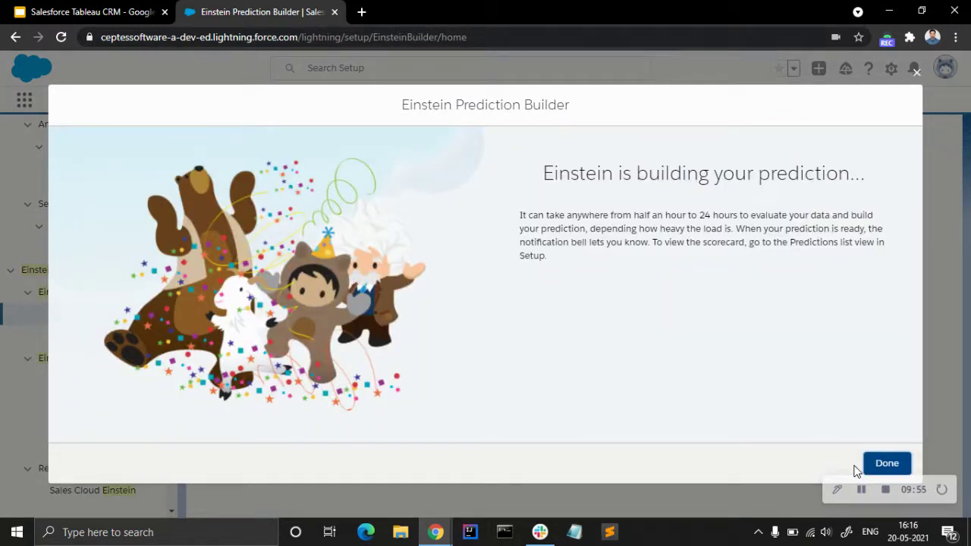
pyautogui.click(904, 463)
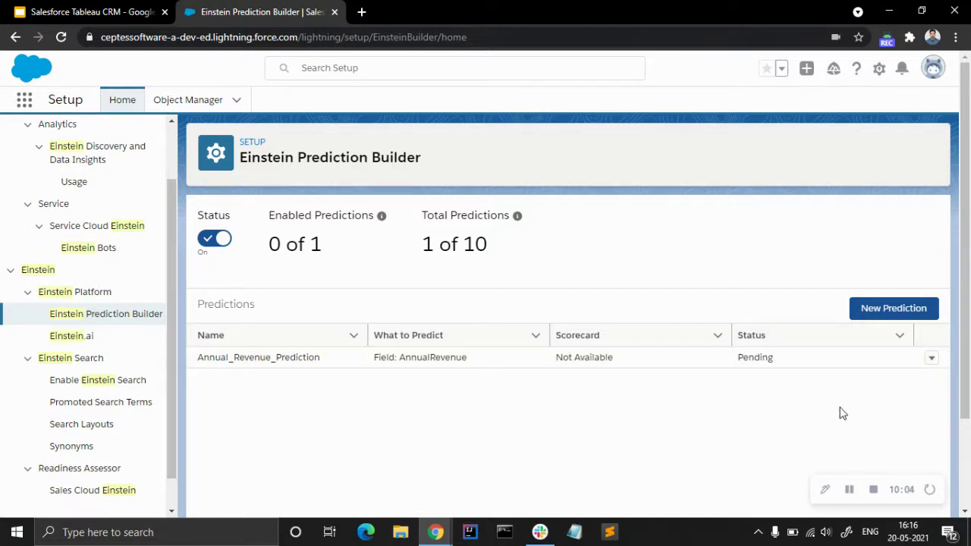
pyautogui.click(850, 489)
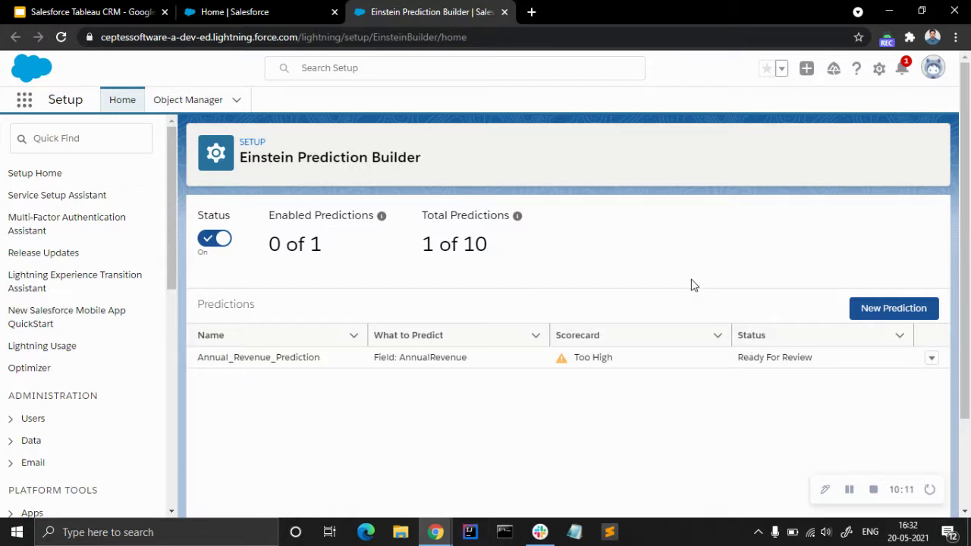
# Read the prediction build notification and open the scorecard of Annual_Revenue_Prediction.
pyautogui.click(900, 76)
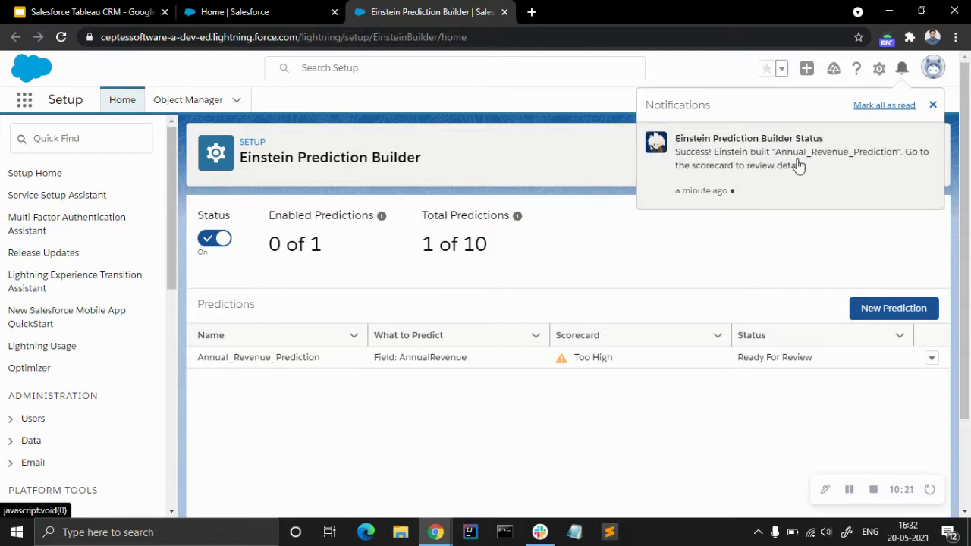
pyautogui.click(704, 239)
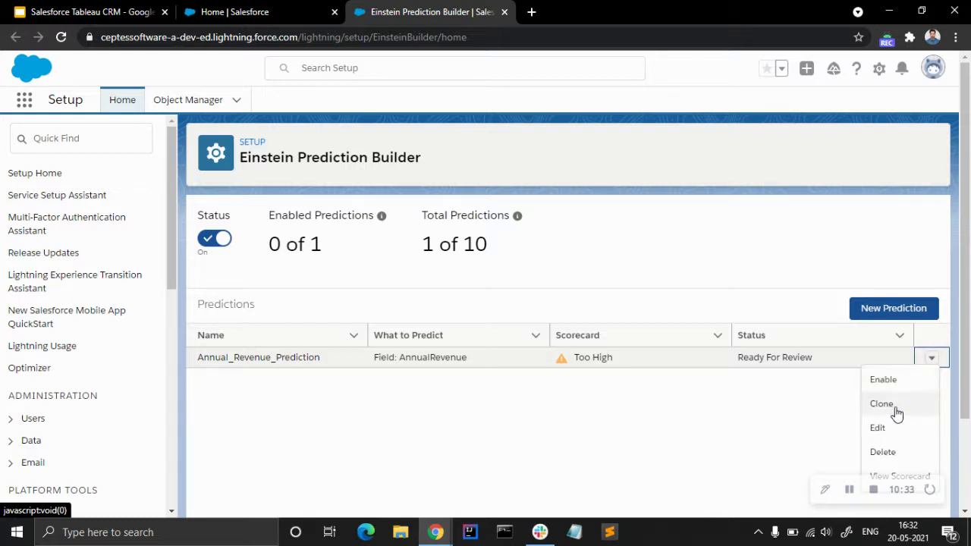
pyautogui.click(900, 475)
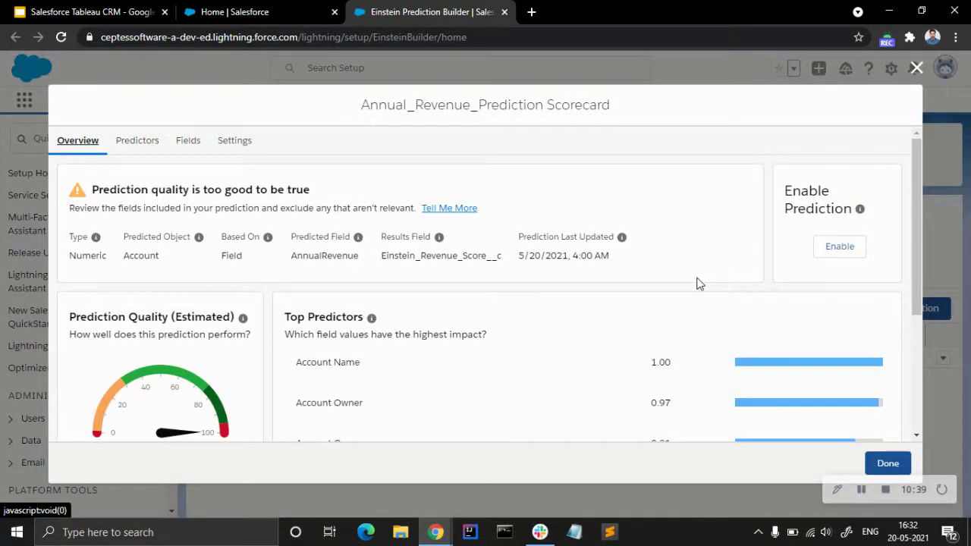
# Examine the scorecard overview, including the prediction details, the estimated prediction quality and the top predictors.
pyautogui.scroll(-3, 637, 303)
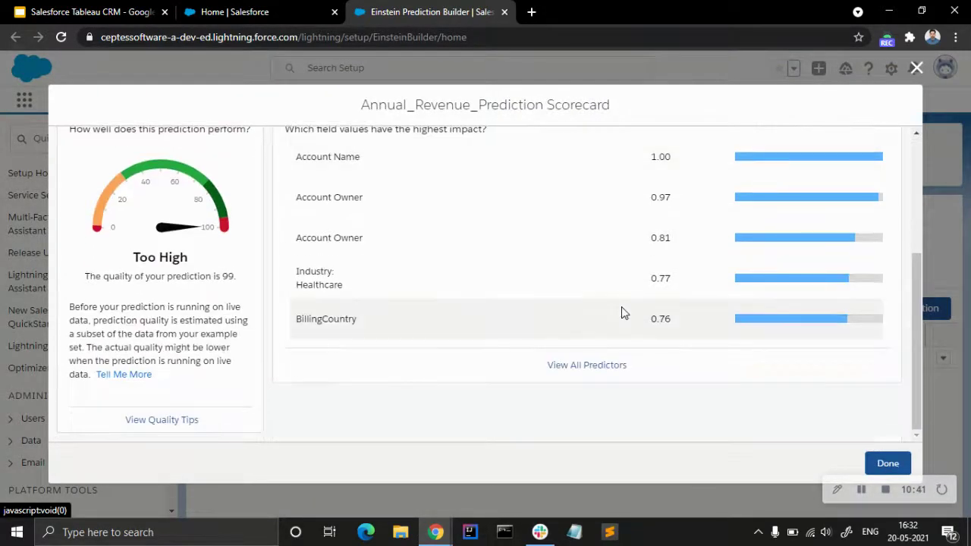
pyautogui.scroll(3, 618, 315)
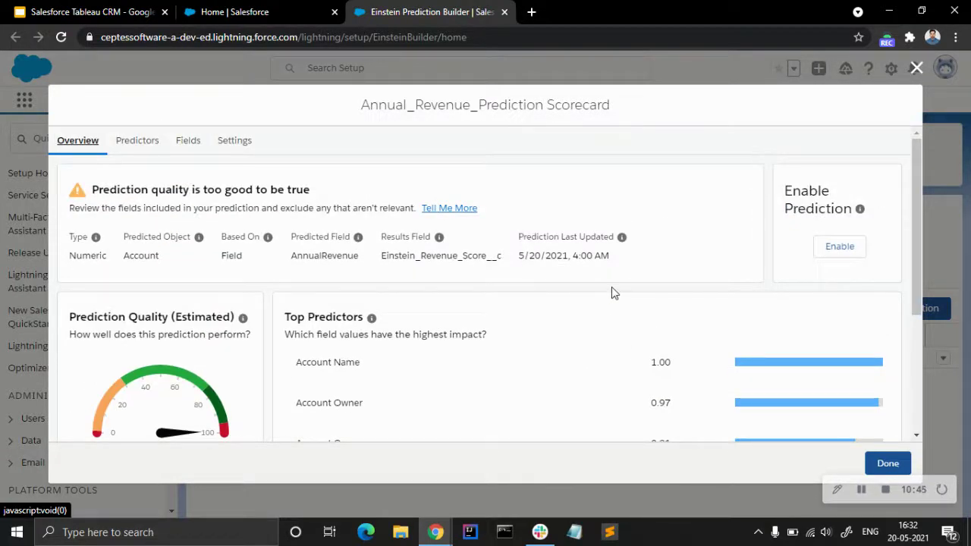
pyautogui.scroll(-2, 607, 295)
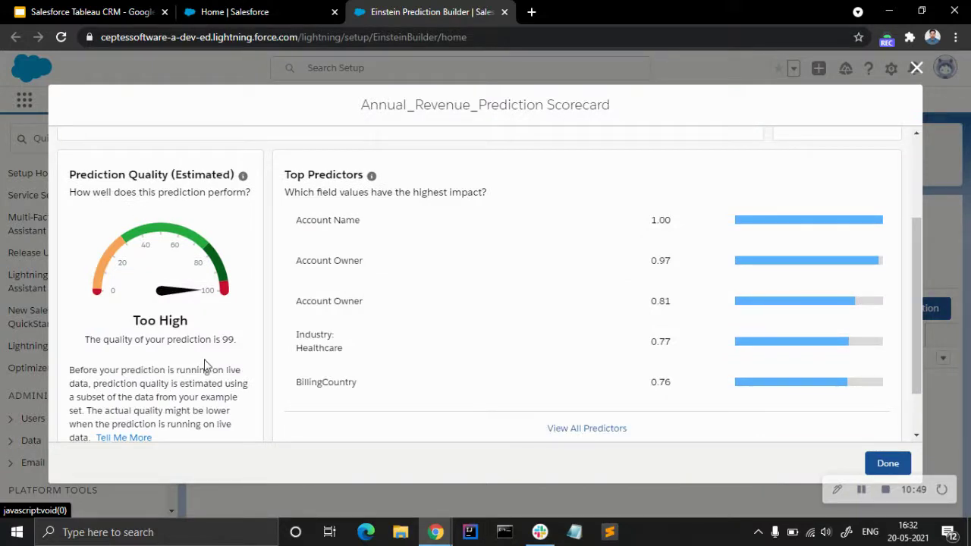
pyautogui.scroll(-1, 235, 325)
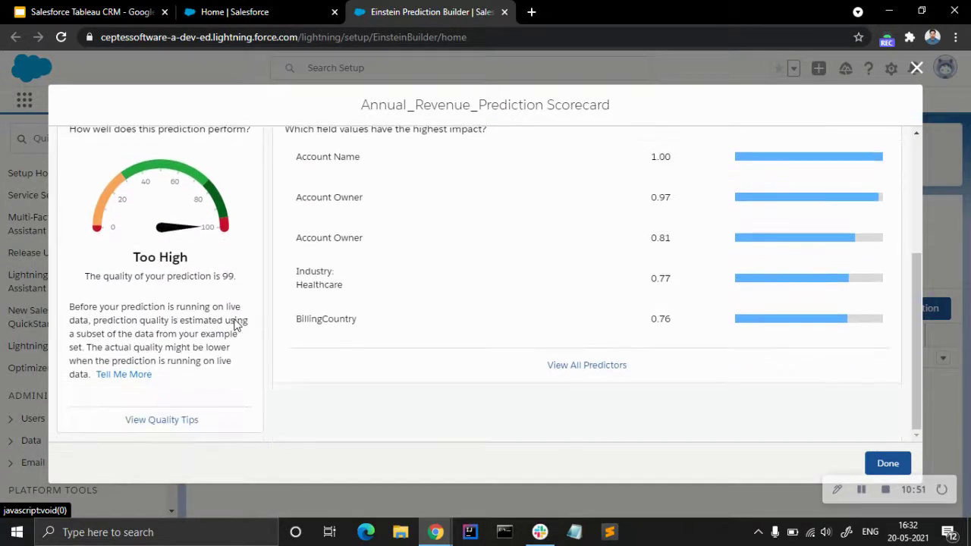
pyautogui.scroll(3, 235, 320)
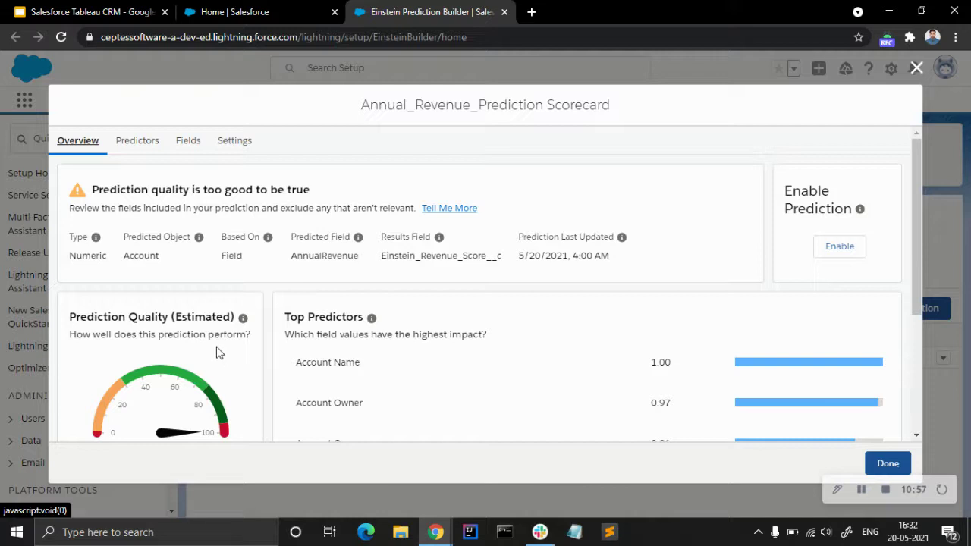
pyautogui.scroll(-3, 294, 293)
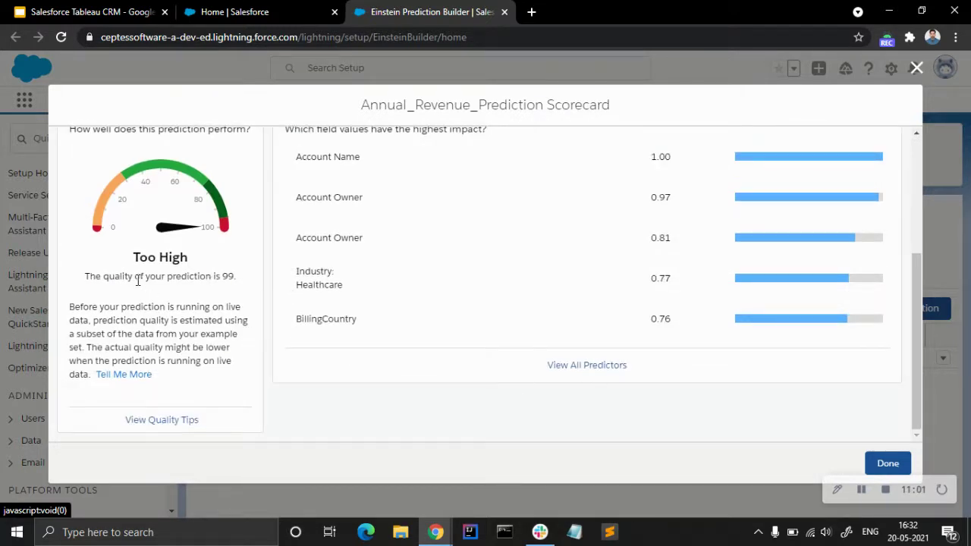
pyautogui.scroll(3, 236, 290)
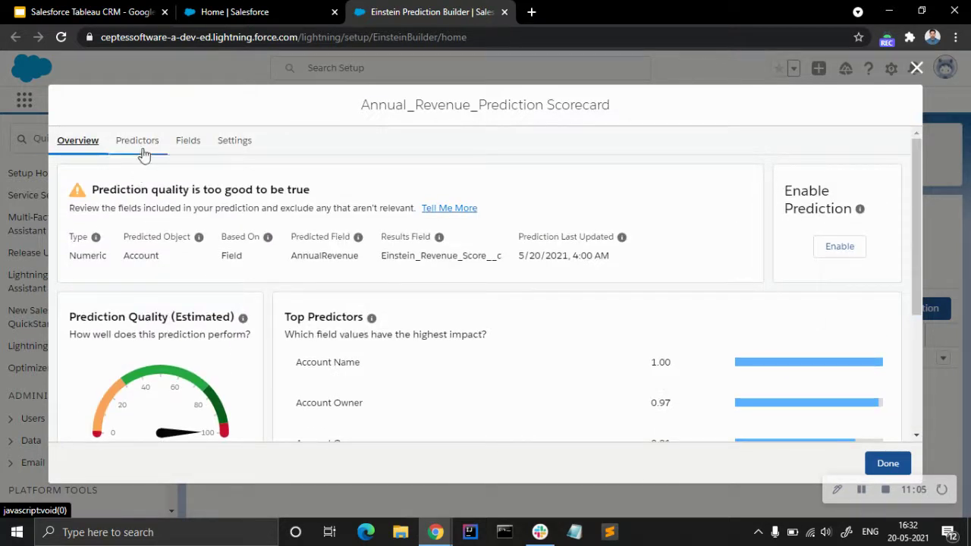
pyautogui.scroll(-3, 802, 286)
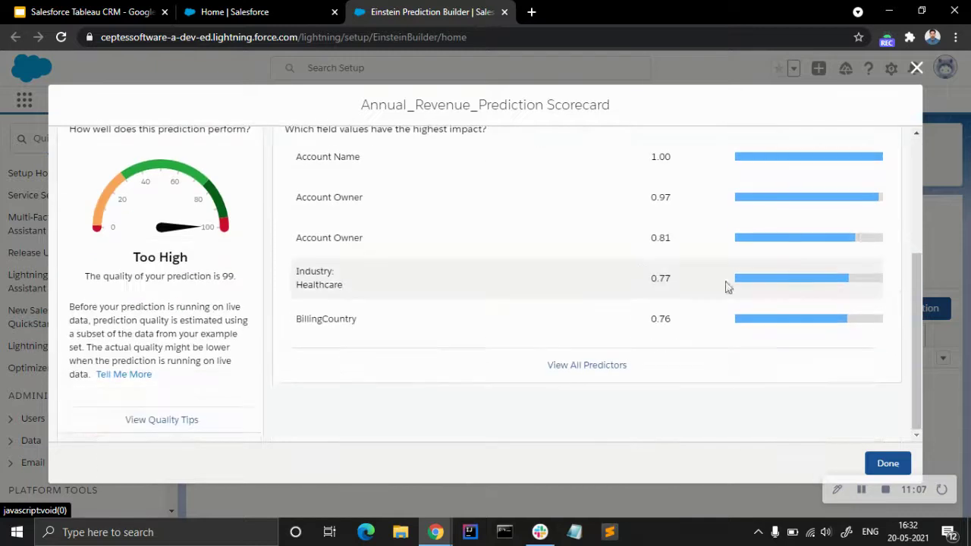
pyautogui.scroll(1, 590, 273)
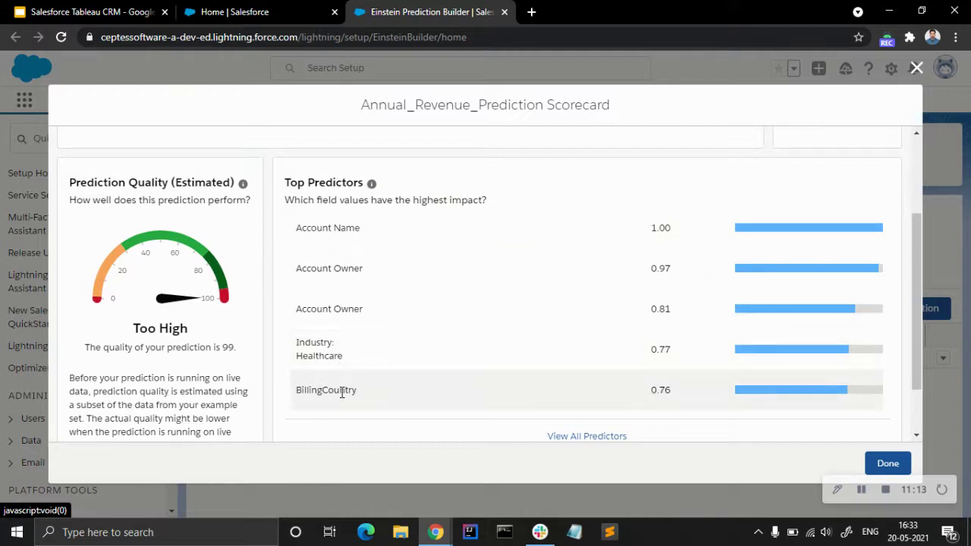
pyautogui.scroll(-2, 573, 394)
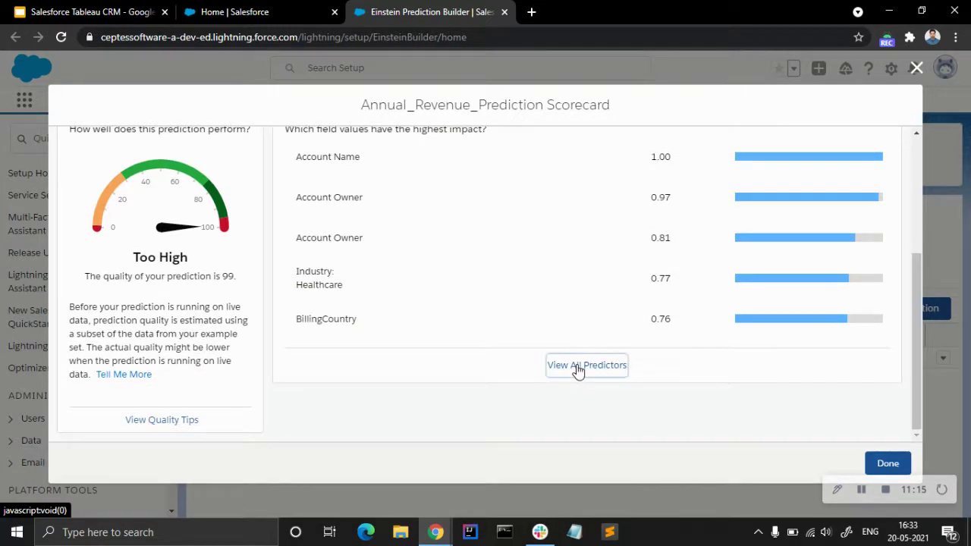
# View all predictors of the prediction and examine the model type and each predictor's impact and correlation.
pyautogui.click(576, 369)
pyautogui.scroll(3, 577, 369)
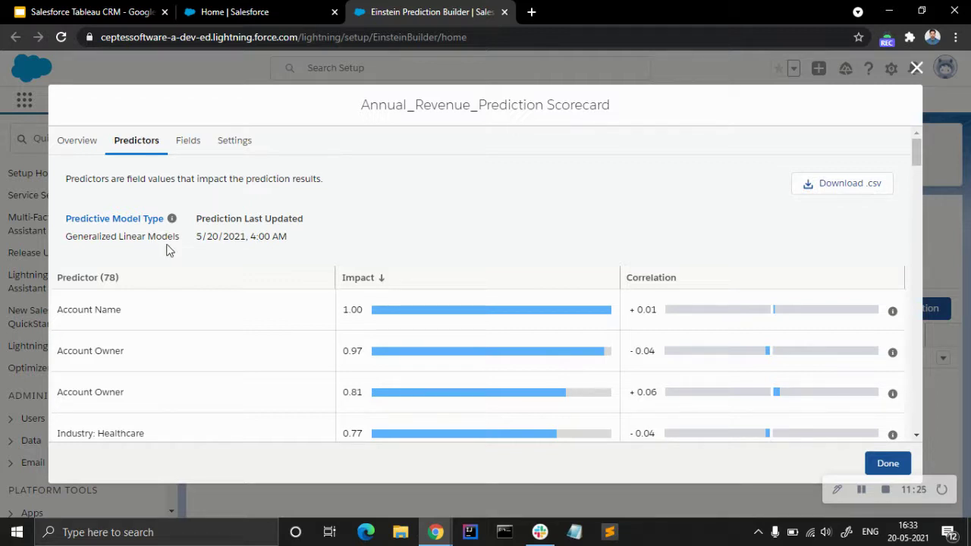
pyautogui.scroll(-1, 187, 289)
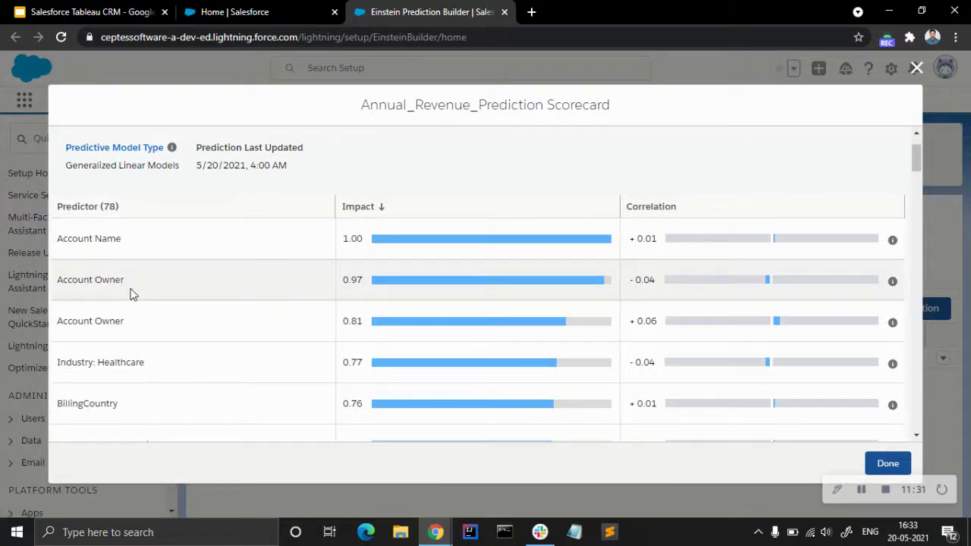
pyautogui.scroll(-2, 372, 349)
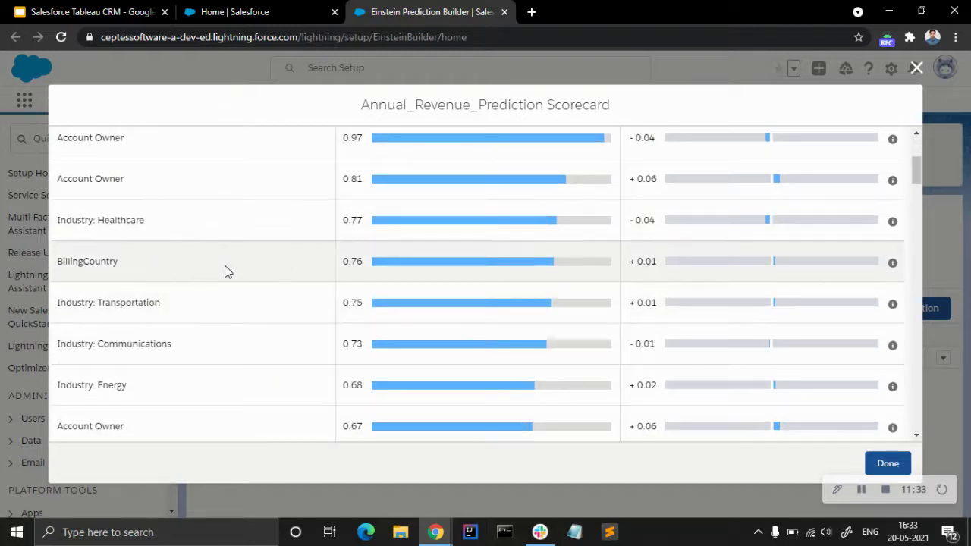
pyautogui.scroll(-1, 201, 327)
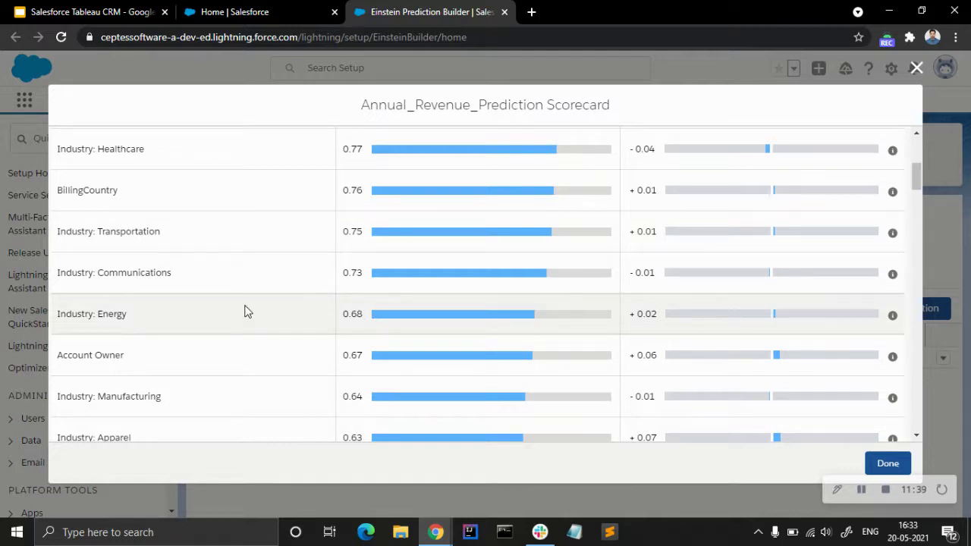
pyautogui.scroll(-1, 245, 311)
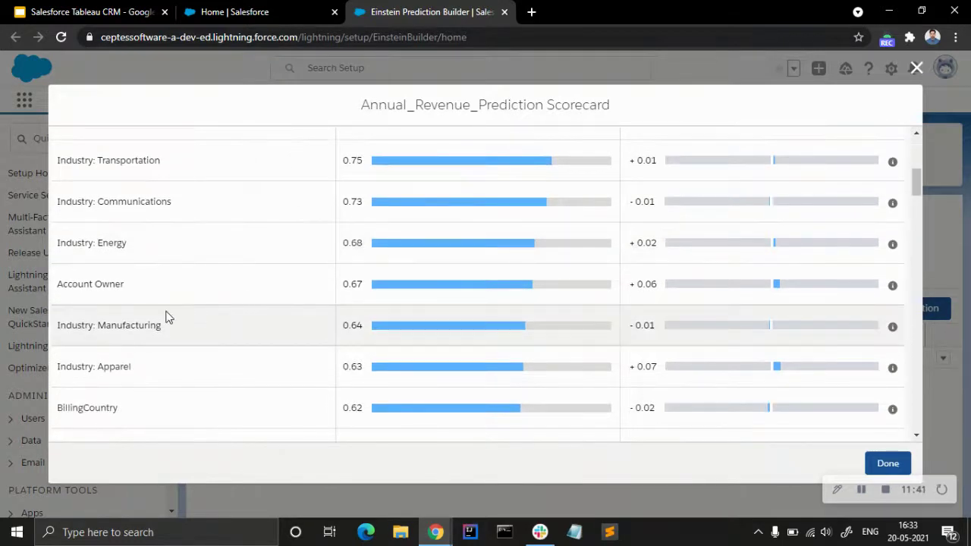
pyautogui.scroll(-1, 166, 345)
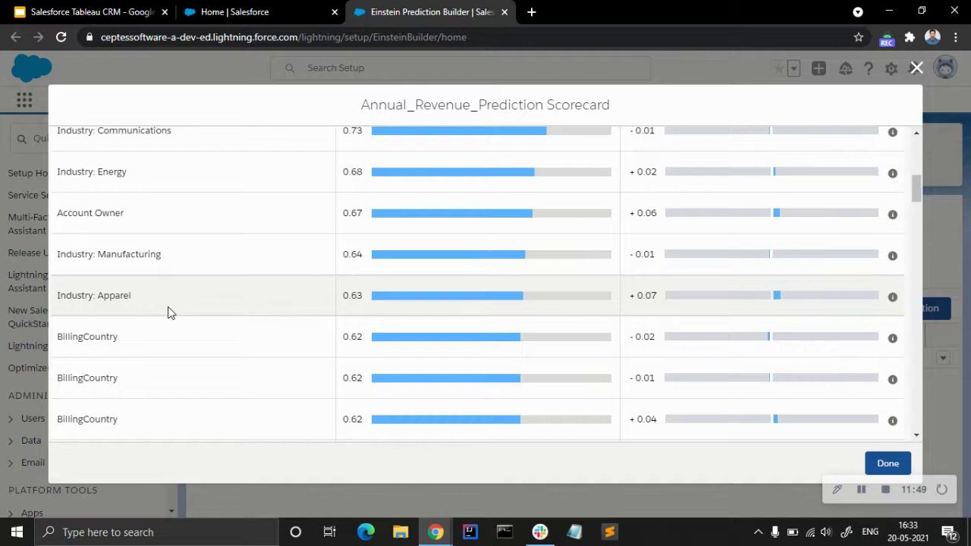
pyautogui.scroll(-4, 169, 308)
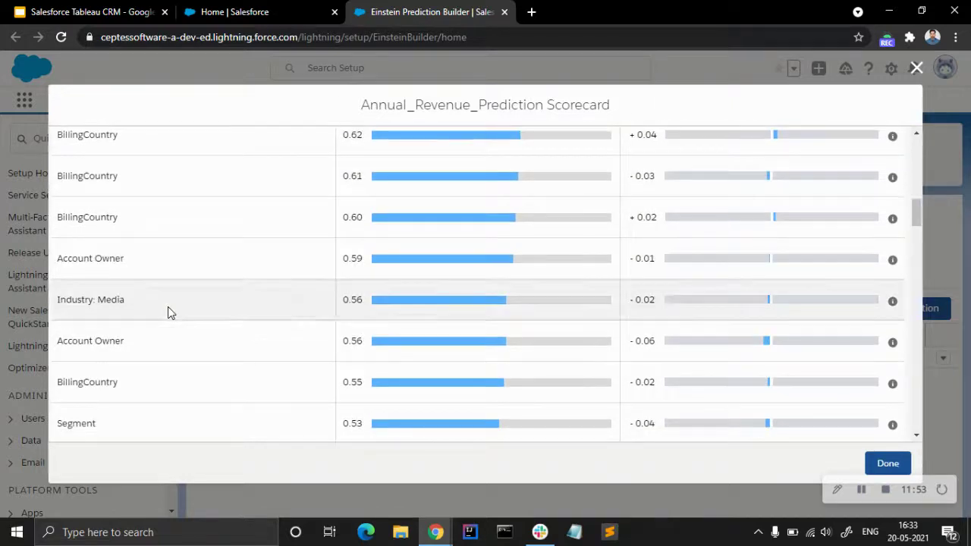
pyautogui.scroll(-2, 168, 306)
pyautogui.scroll(-3, 147, 314)
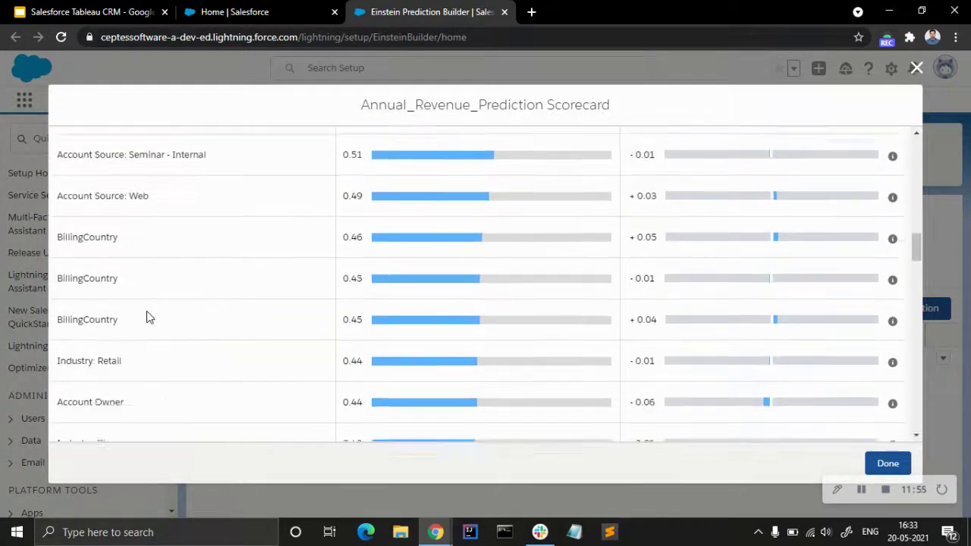
pyautogui.scroll(-15, 147, 317)
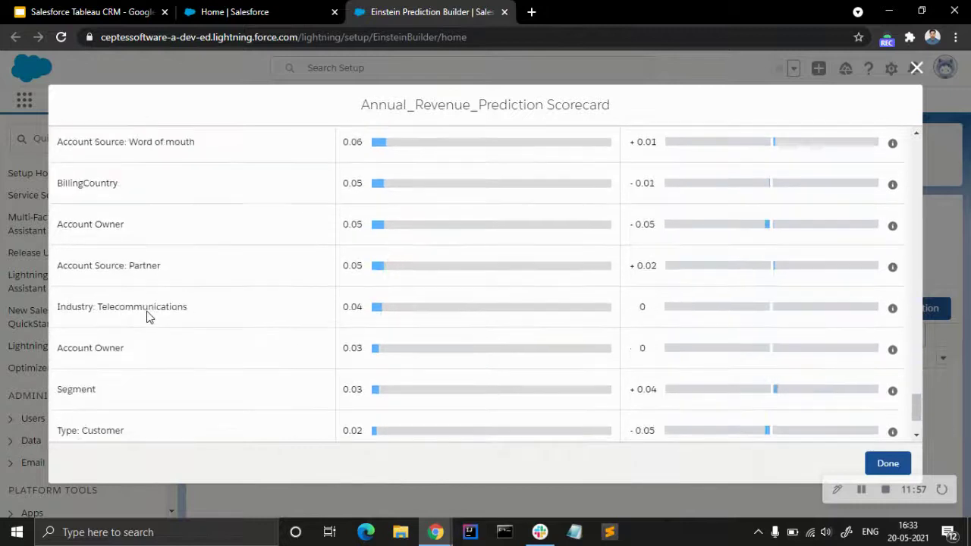
pyautogui.scroll(-2, 147, 314)
pyautogui.scroll(10, 220, 288)
pyautogui.scroll(15, 223, 290)
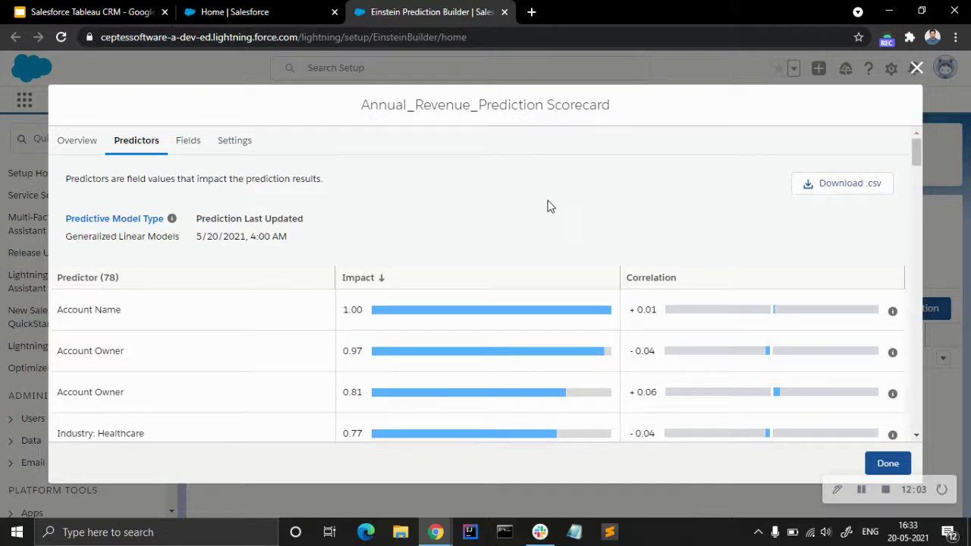
# View the fields that impact the prediction and examine the impact of each Account Source value.
pyautogui.click(188, 154)
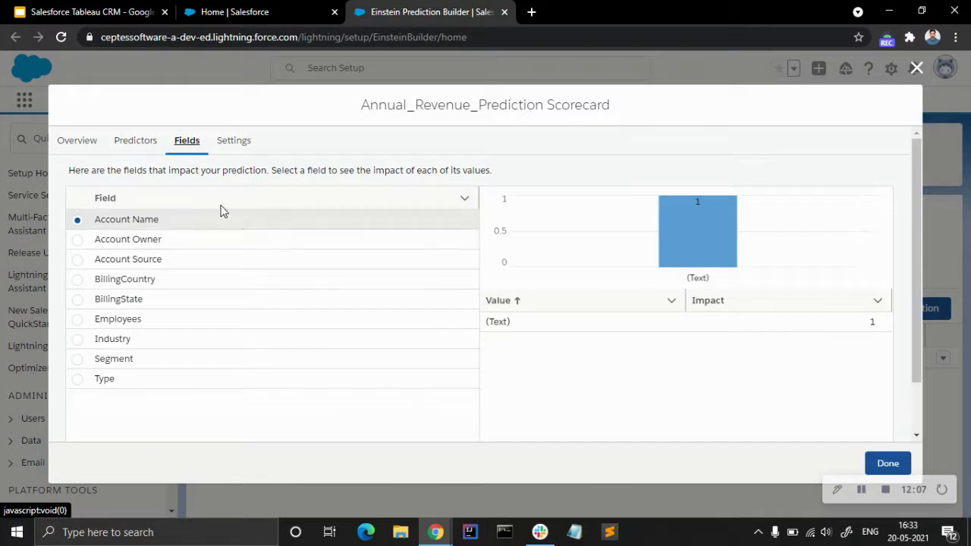
pyautogui.click(184, 256)
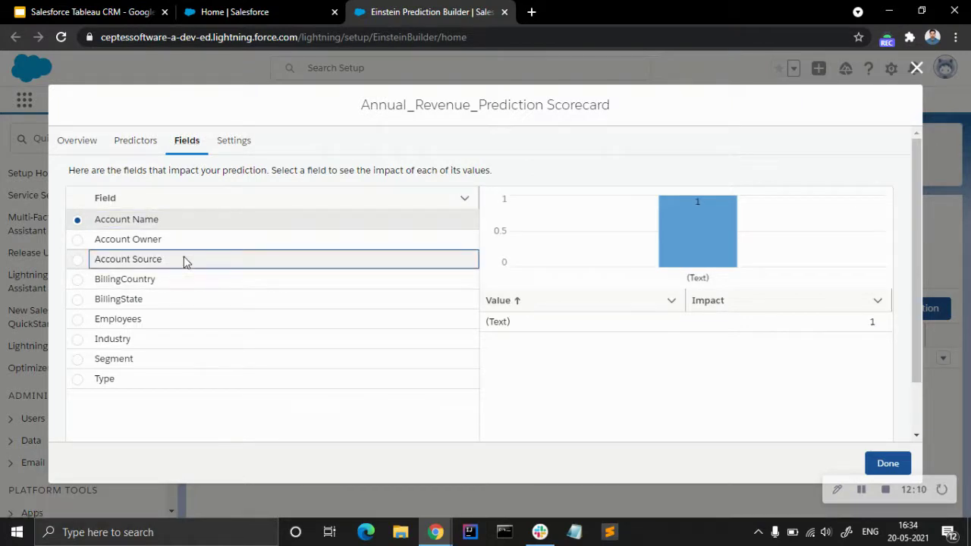
pyautogui.click(78, 260)
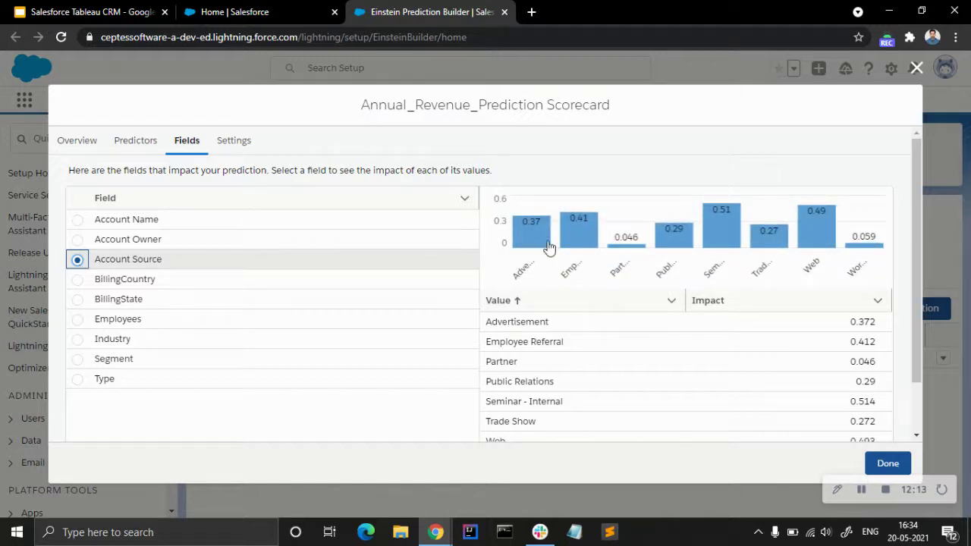
pyautogui.moveTo(662, 250)
pyautogui.scroll(-1, 687, 321)
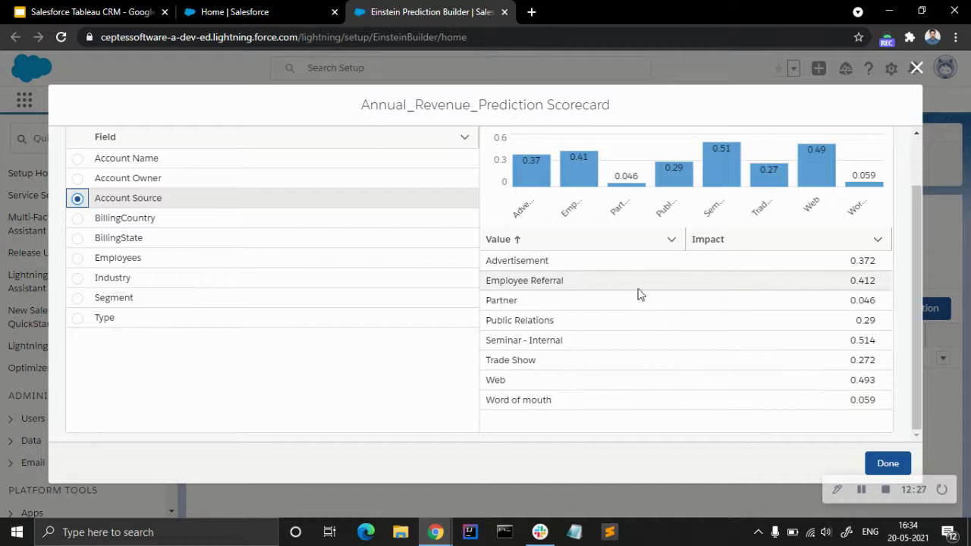
pyautogui.click(425, 388)
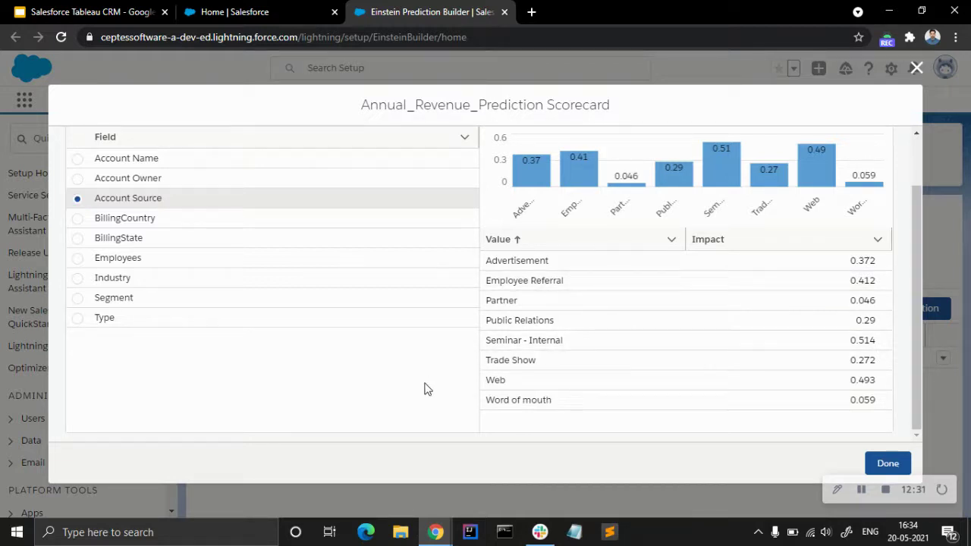
pyautogui.scroll(2, 424, 389)
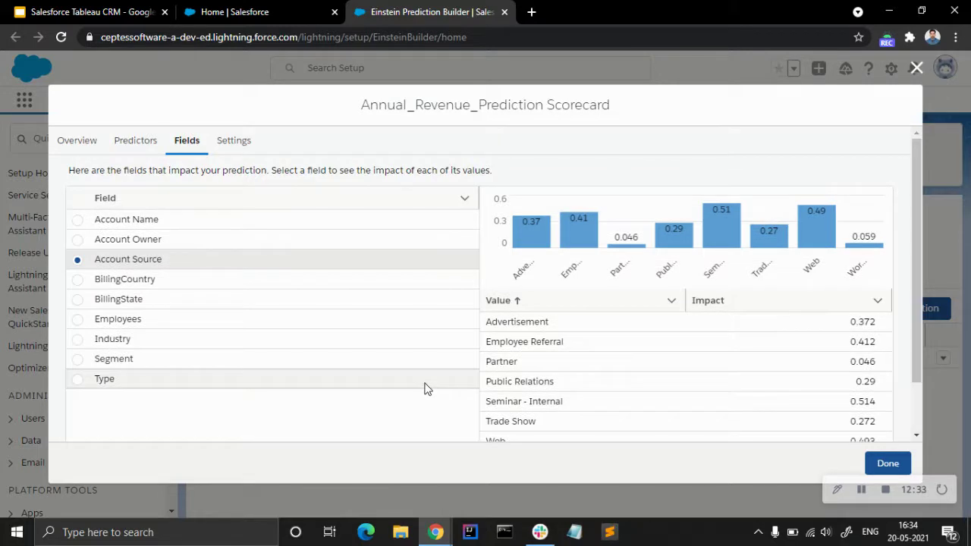
# Select the BillingCountry field and examine the impact of each country value.
pyautogui.scroll(-1, 163, 364)
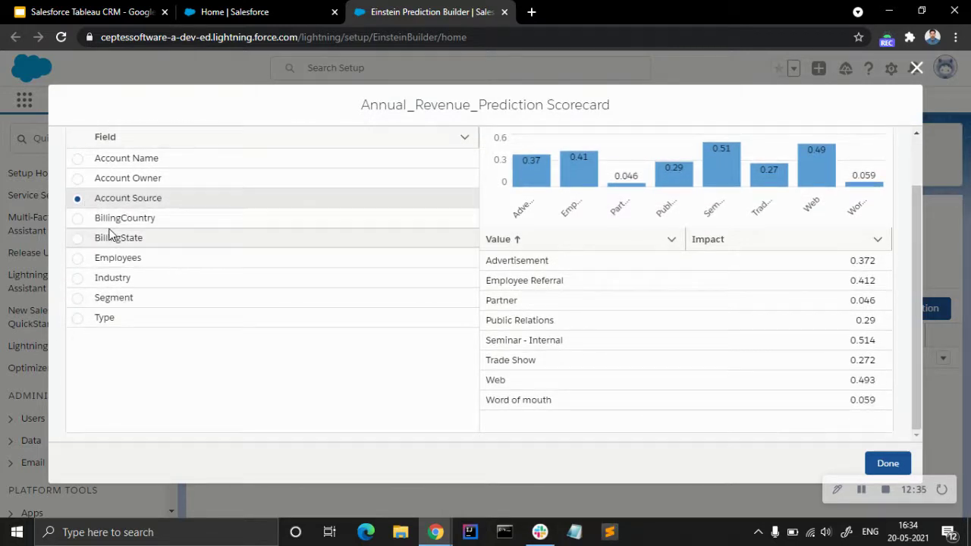
pyautogui.click(78, 220)
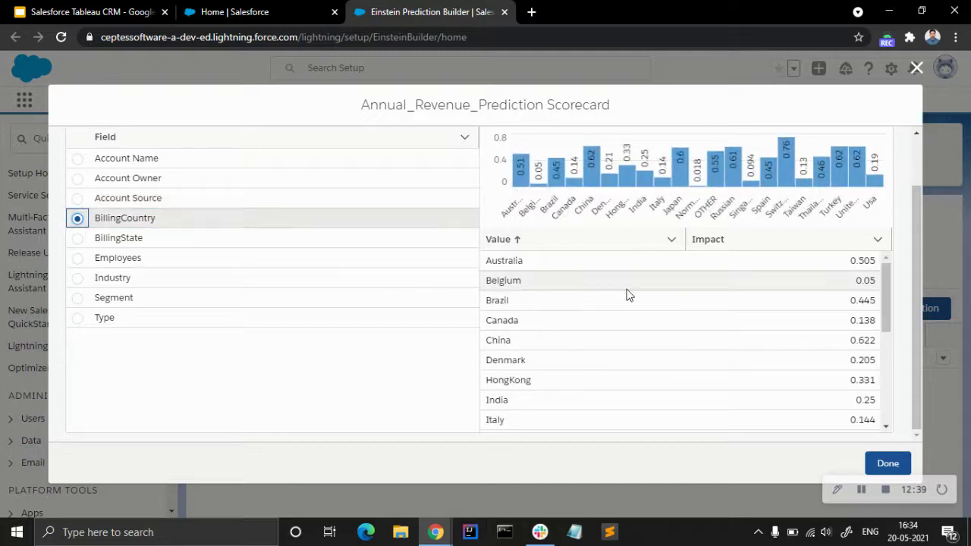
pyautogui.scroll(-2, 621, 339)
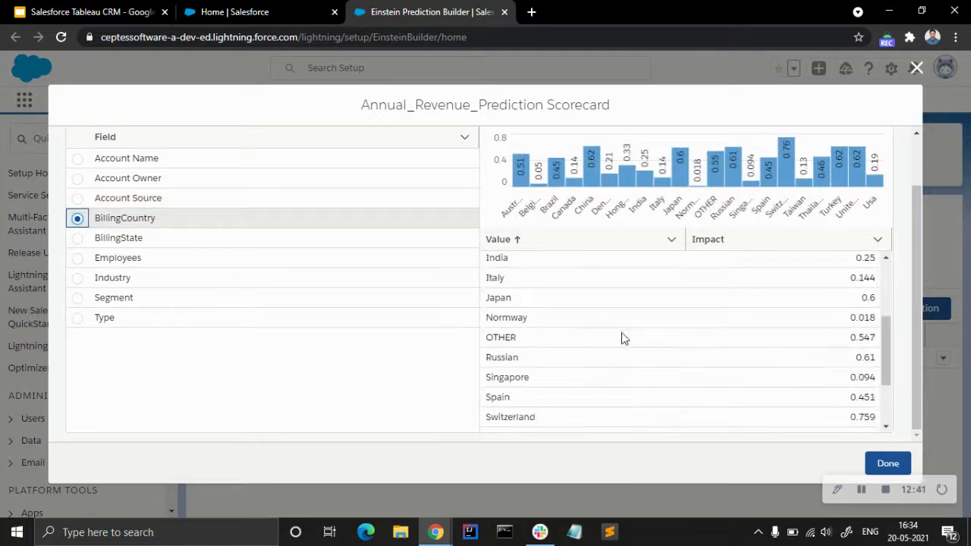
pyautogui.scroll(-2, 621, 339)
pyautogui.scroll(5, 670, 364)
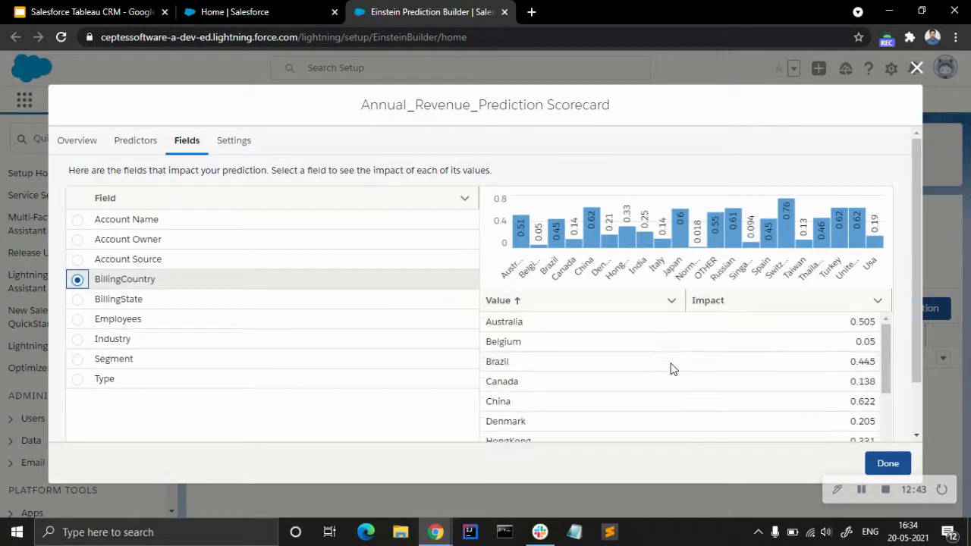
pyautogui.scroll(-1, 903, 240)
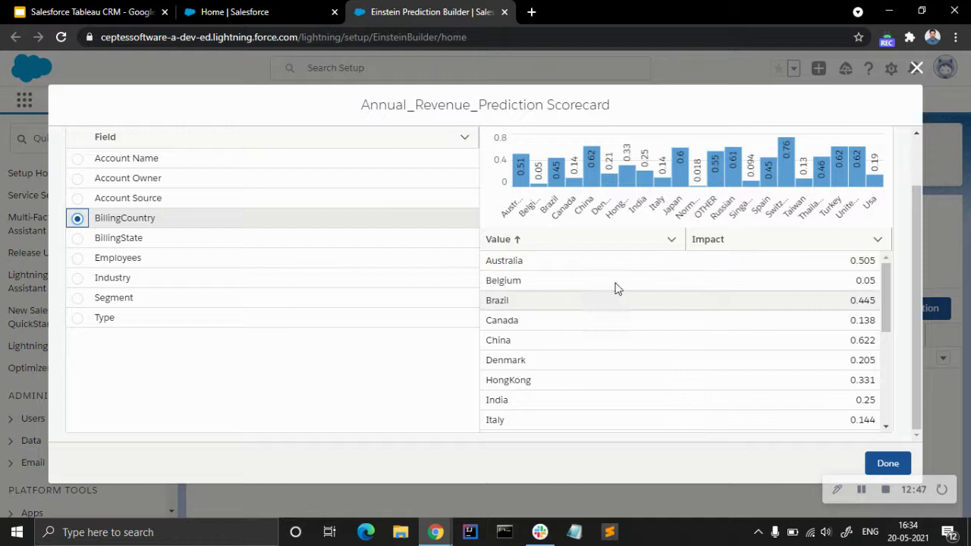
# Sort the BillingCountry values by impact in descending order and examine the highest-impact countries.
pyautogui.click(857, 245)
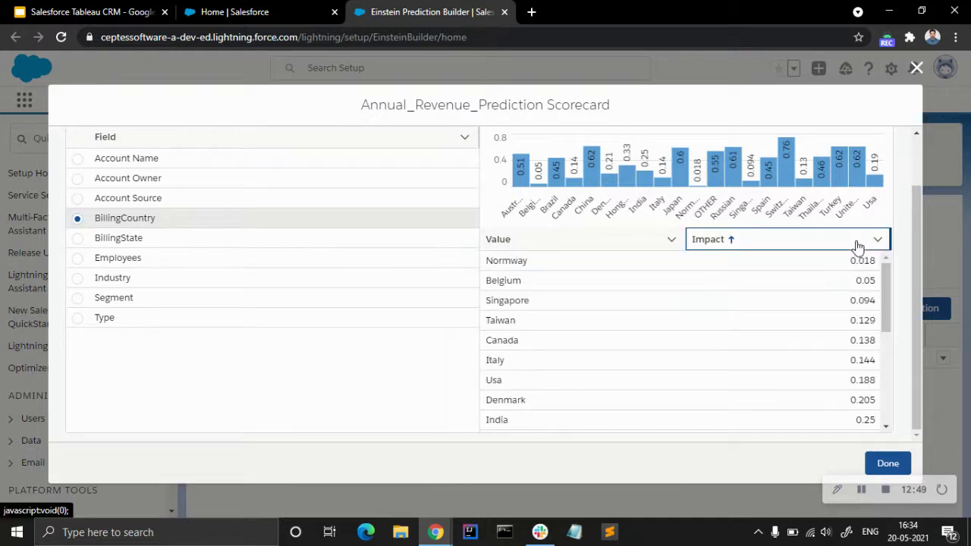
pyautogui.click(724, 242)
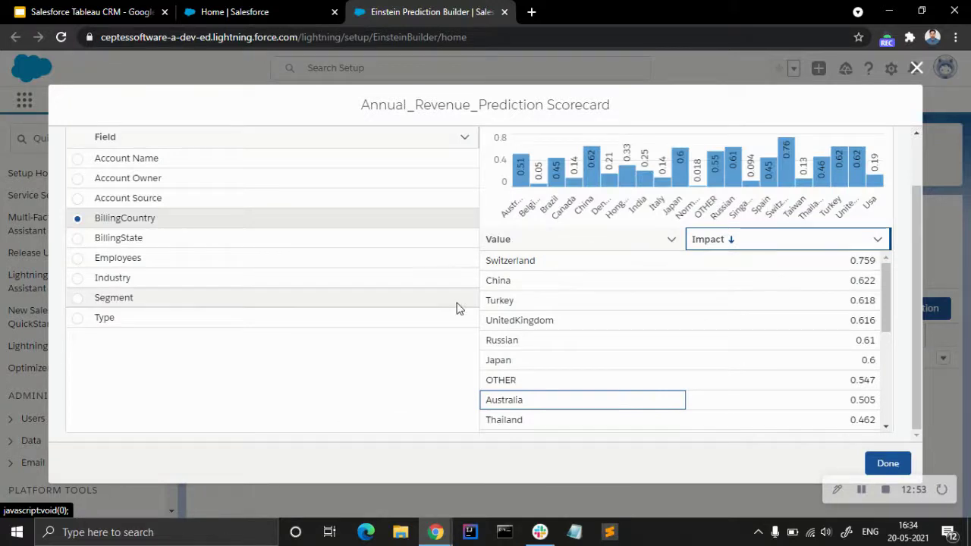
pyautogui.click(437, 407)
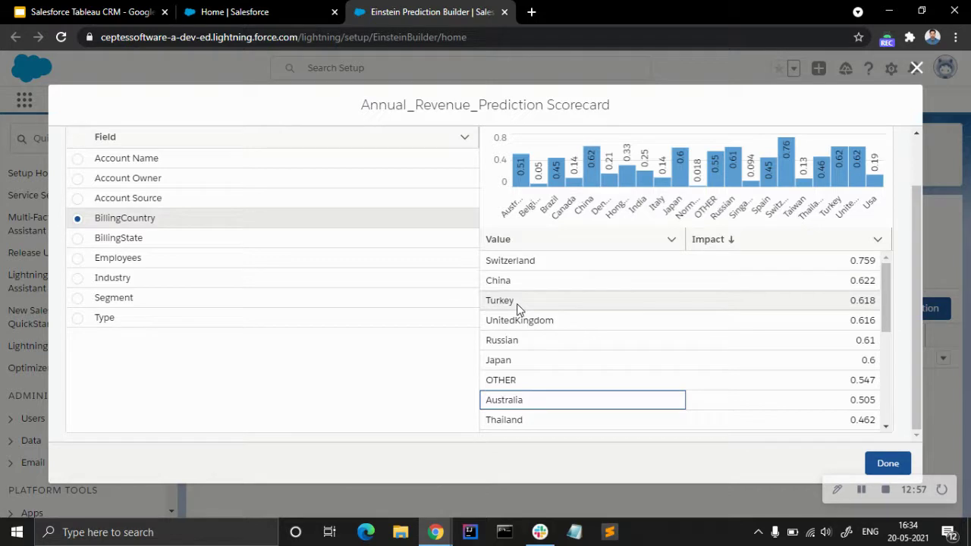
# Examine the impact of the BillingState, Employees and Industry values, sorting the Industry values by impact in descending order.
pyautogui.click(78, 239)
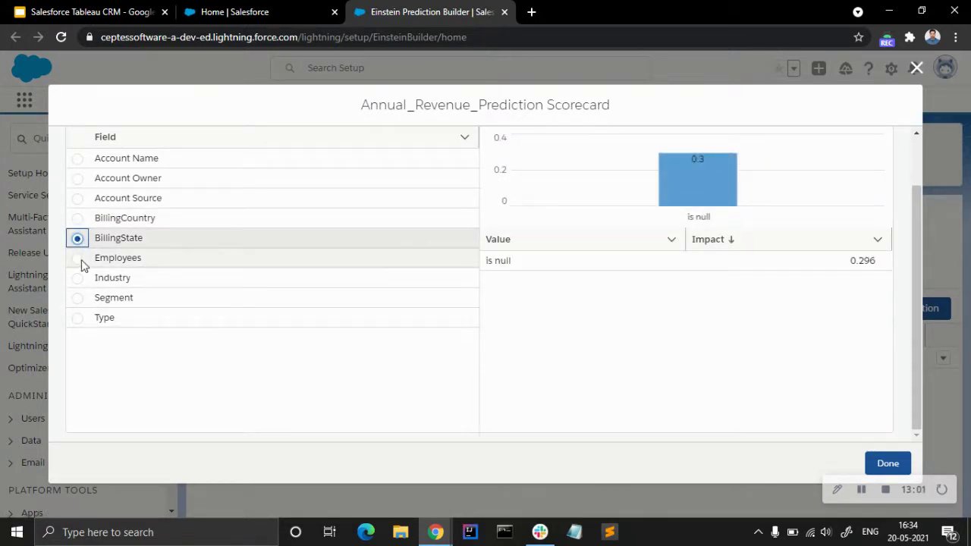
pyautogui.click(79, 259)
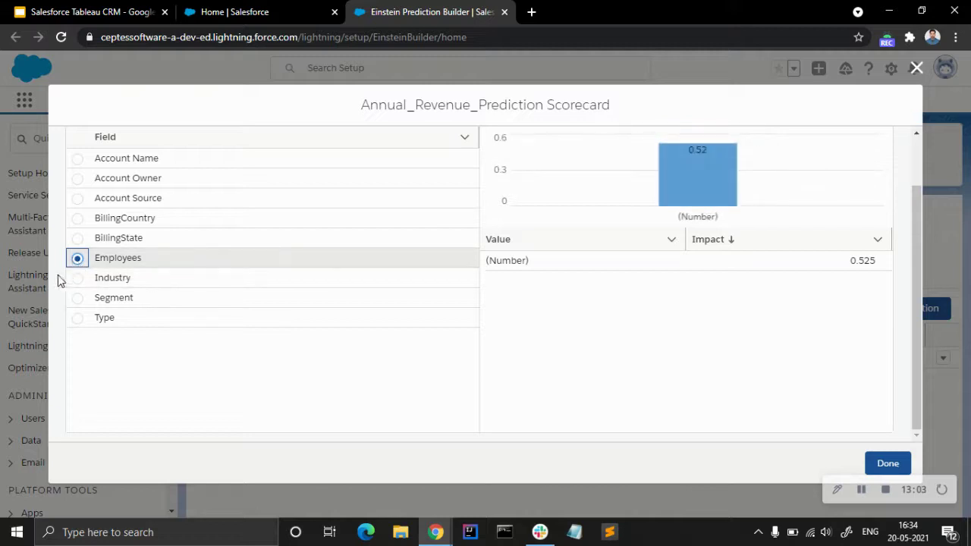
pyautogui.click(77, 278)
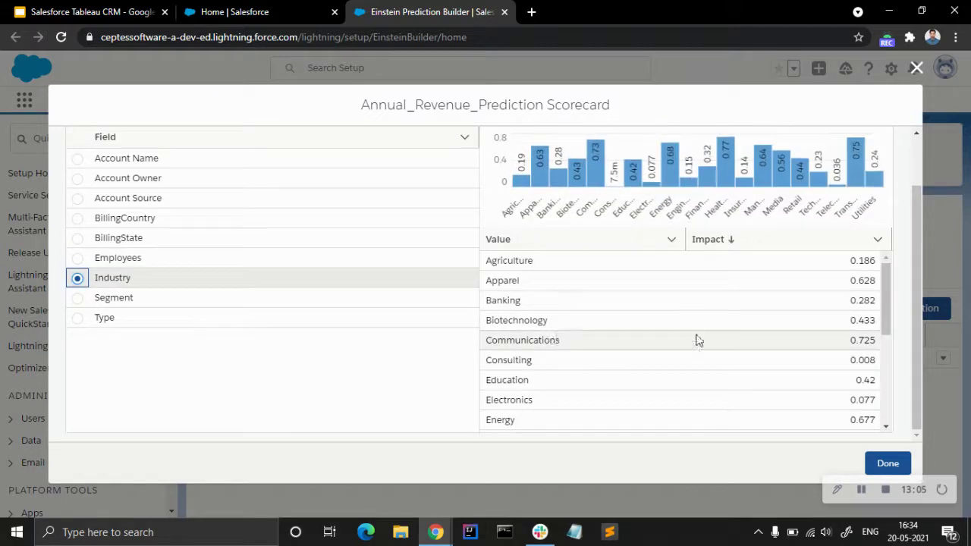
pyautogui.click(728, 239)
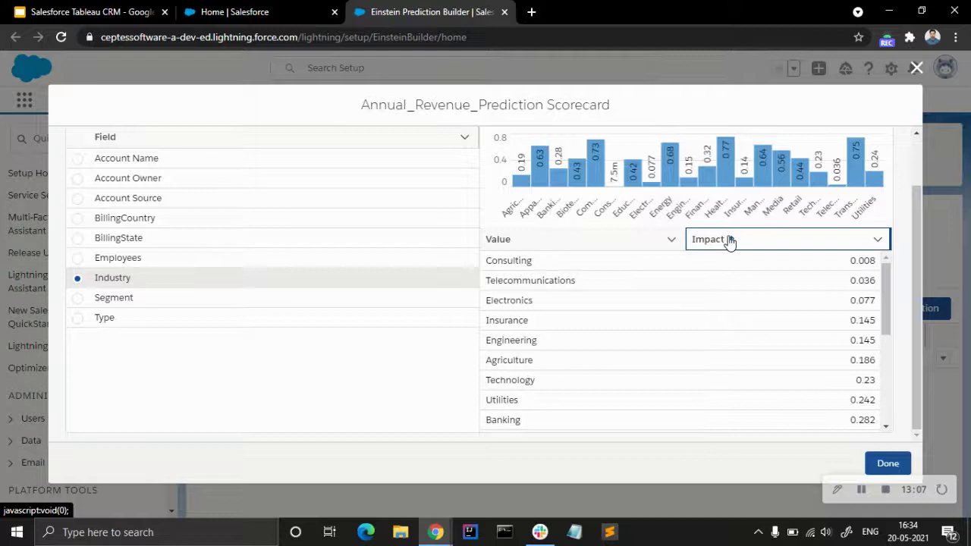
pyautogui.click(729, 239)
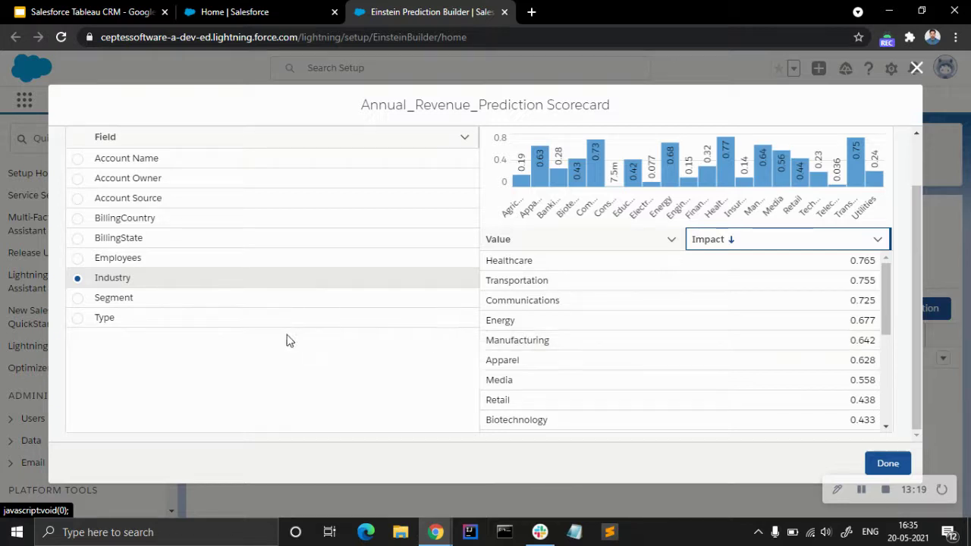
# Examine the Segment values sorted by ascending impact, and the impact of the Type field's value.
pyautogui.click(120, 299)
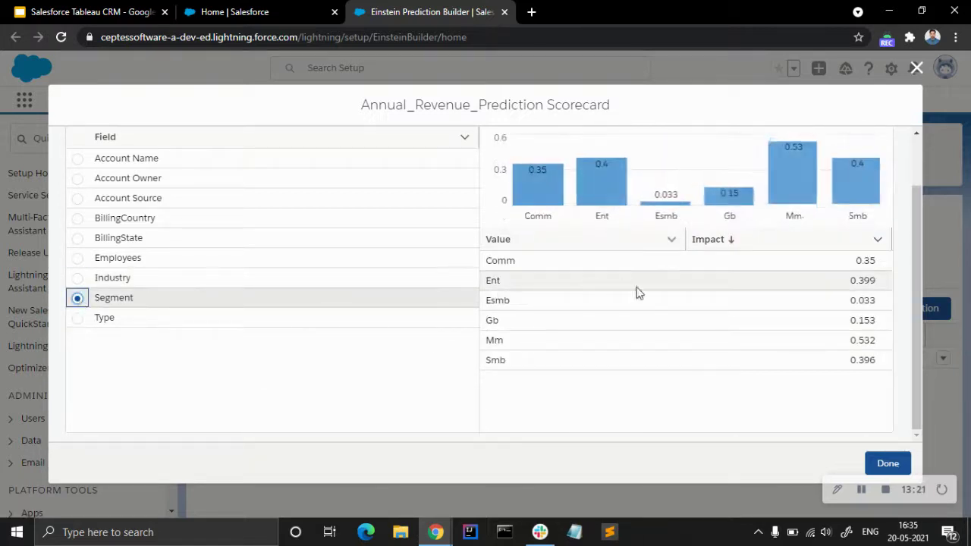
pyautogui.click(732, 241)
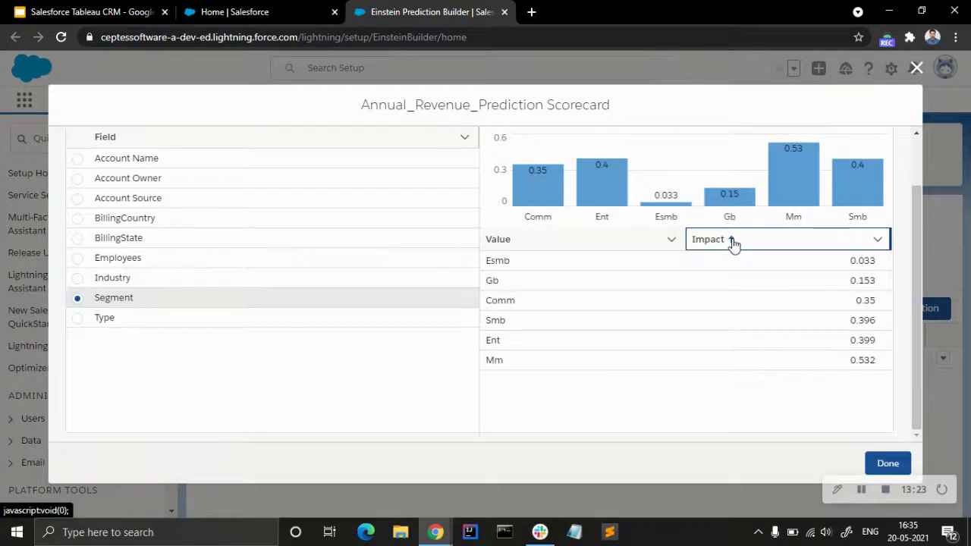
pyautogui.click(79, 319)
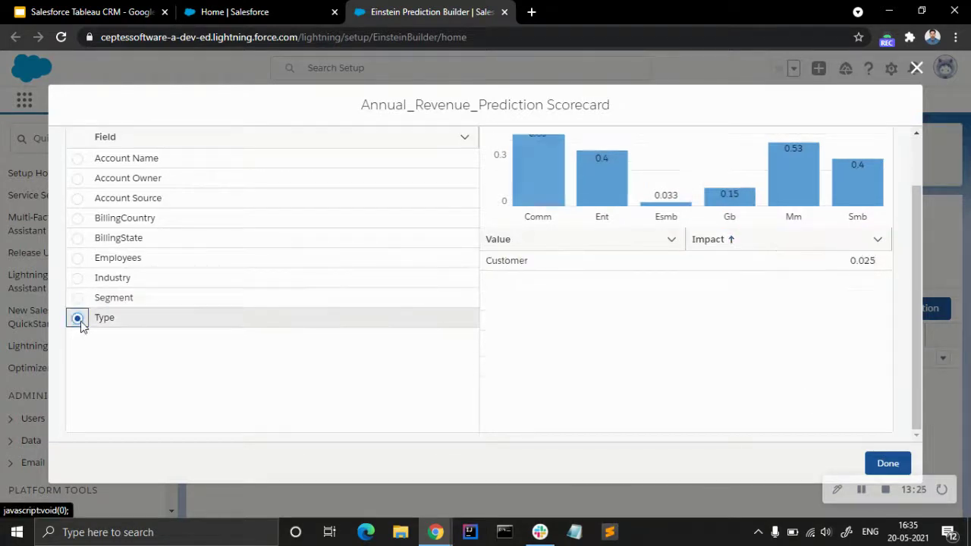
pyautogui.scroll(1, 657, 330)
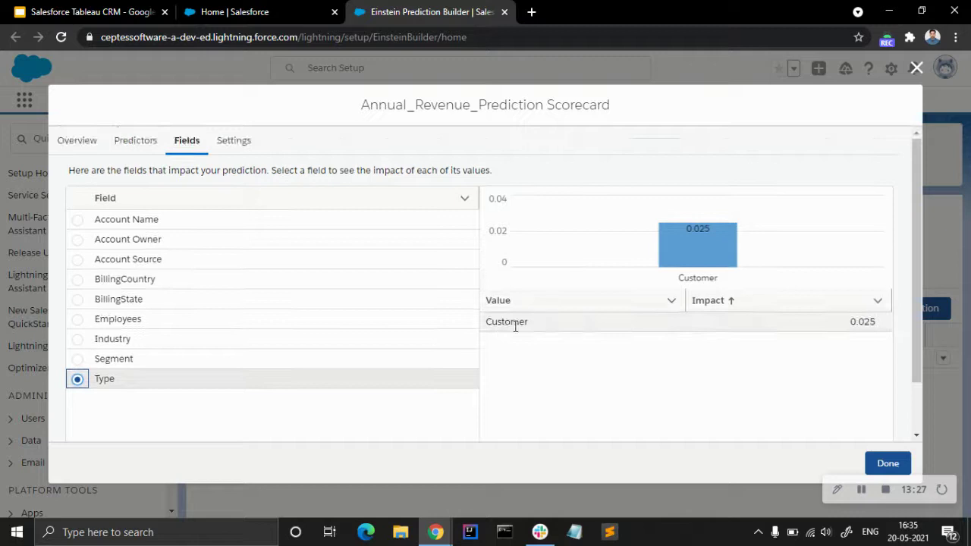
# Review the prediction's settings, including its name, object, prediction criteria and list of included fields.
pyautogui.click(234, 143)
pyautogui.scroll(-15, 339, 206)
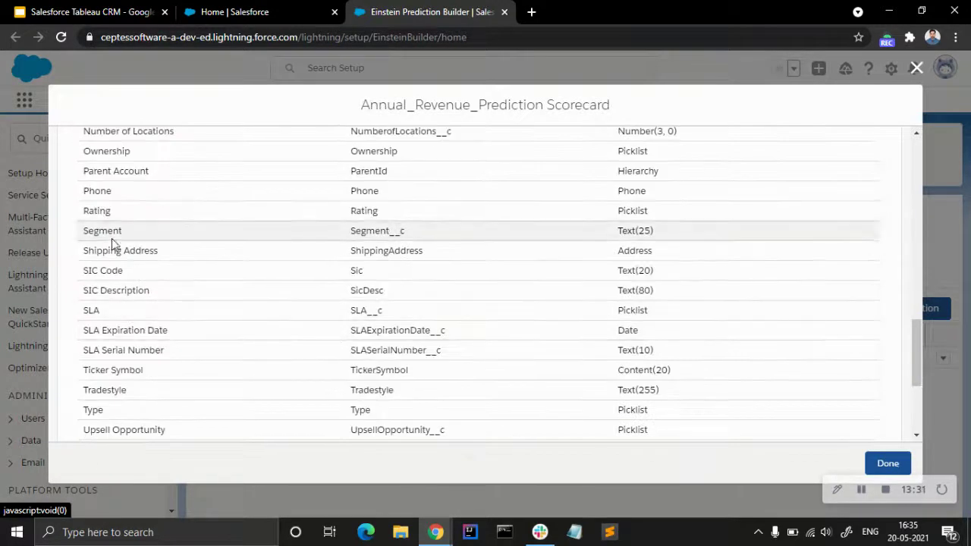
pyautogui.scroll(15, 129, 220)
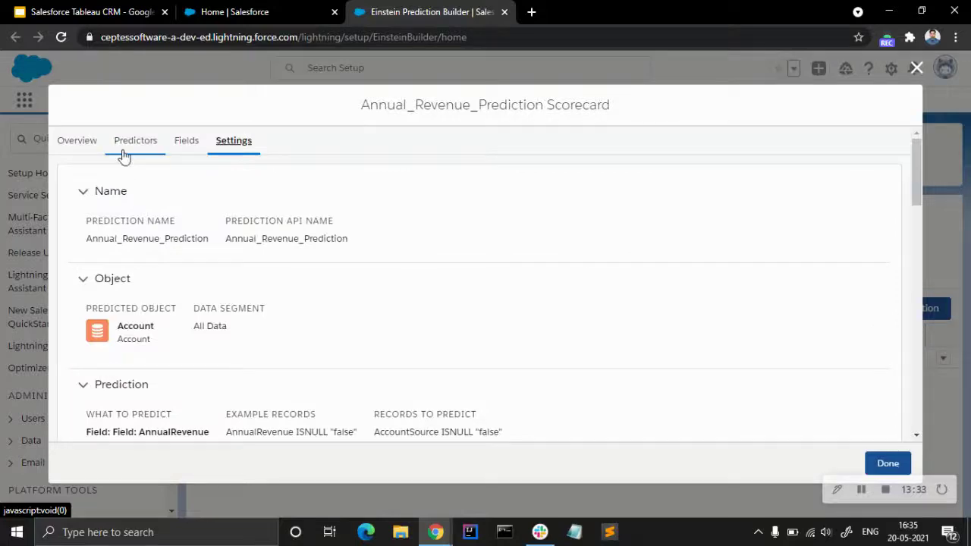
# Return to the scorecard overview, open the prediction quality tips and close their page.
pyautogui.click(137, 143)
pyautogui.click(78, 143)
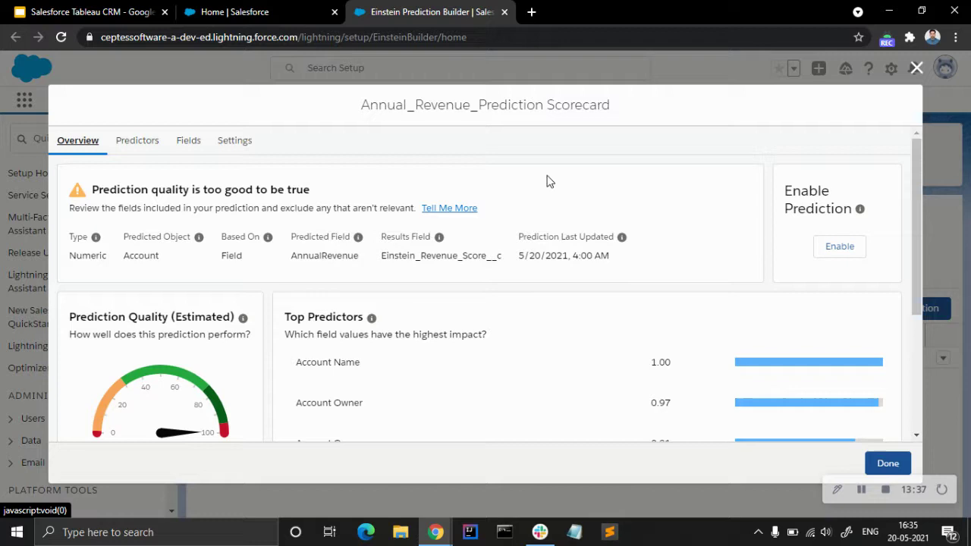
pyautogui.scroll(-3, 534, 205)
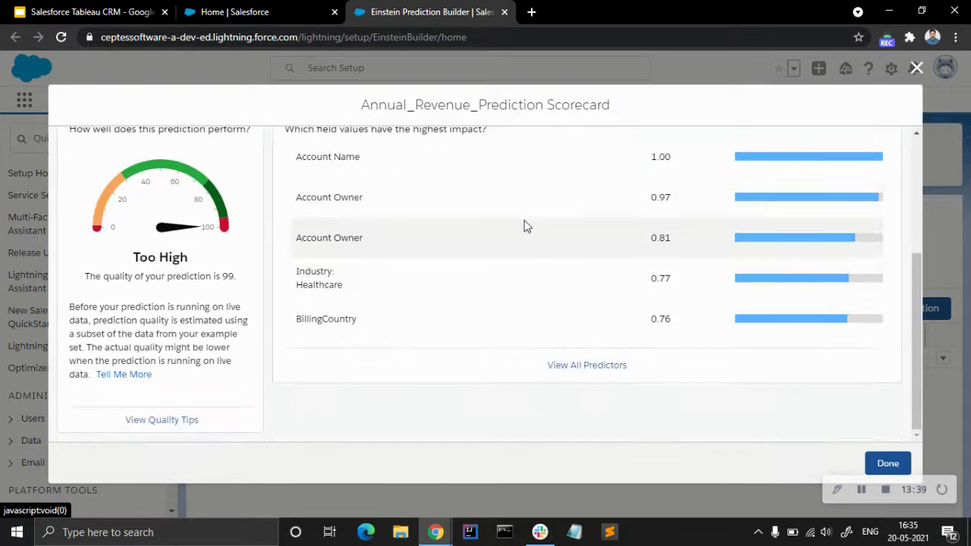
pyautogui.click(172, 421)
pyautogui.click(473, 16)
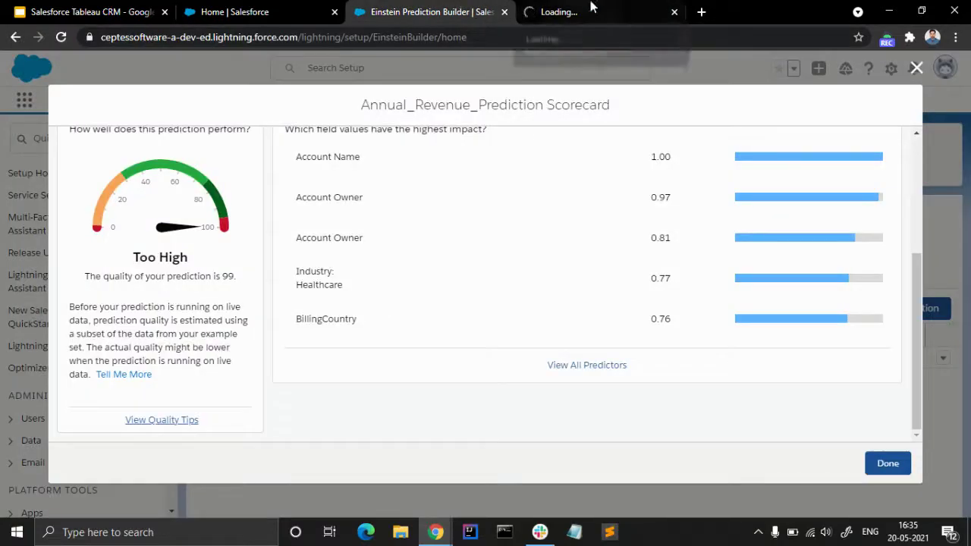
pyautogui.click(673, 11)
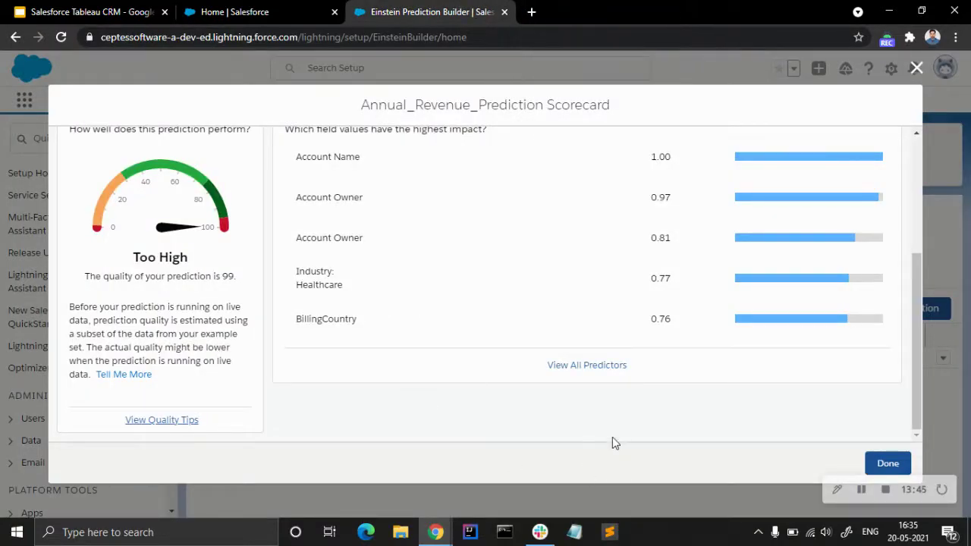
# Enable the Annual_Revenue_Prediction from its scorecard overview and close the scorecard.
pyautogui.scroll(3, 613, 447)
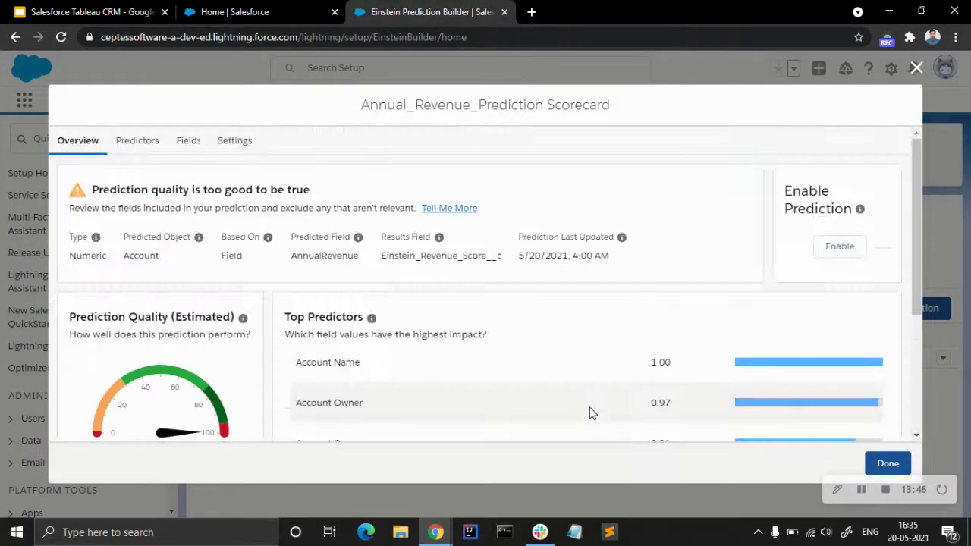
pyautogui.click(838, 246)
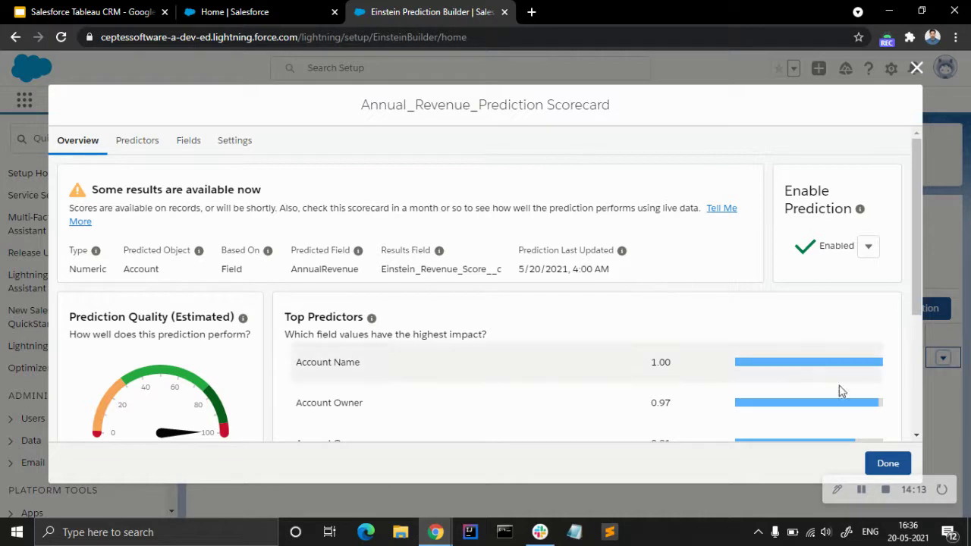
pyautogui.click(888, 463)
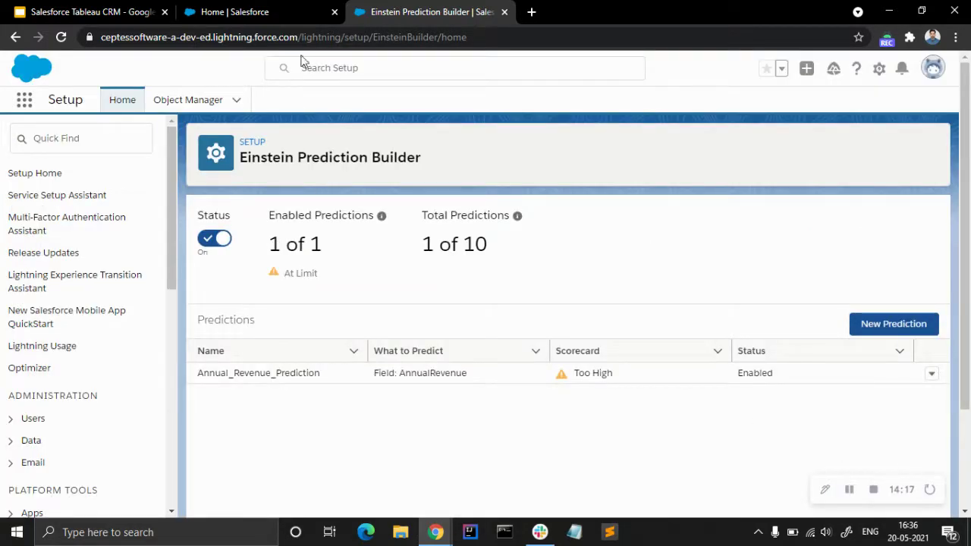
# Show the All Accounts list view in the Sales app and pin it as the default Accounts list.
pyautogui.click(265, 9)
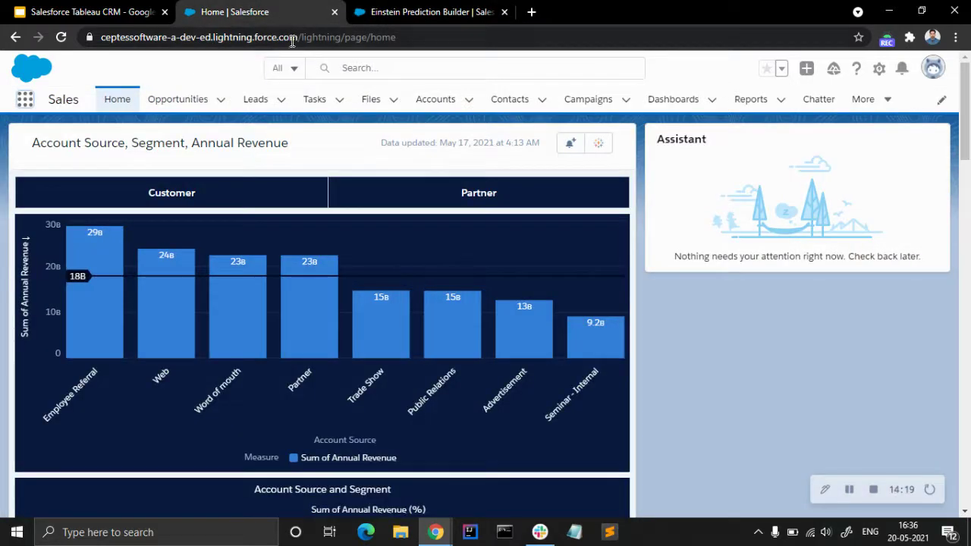
pyautogui.click(437, 102)
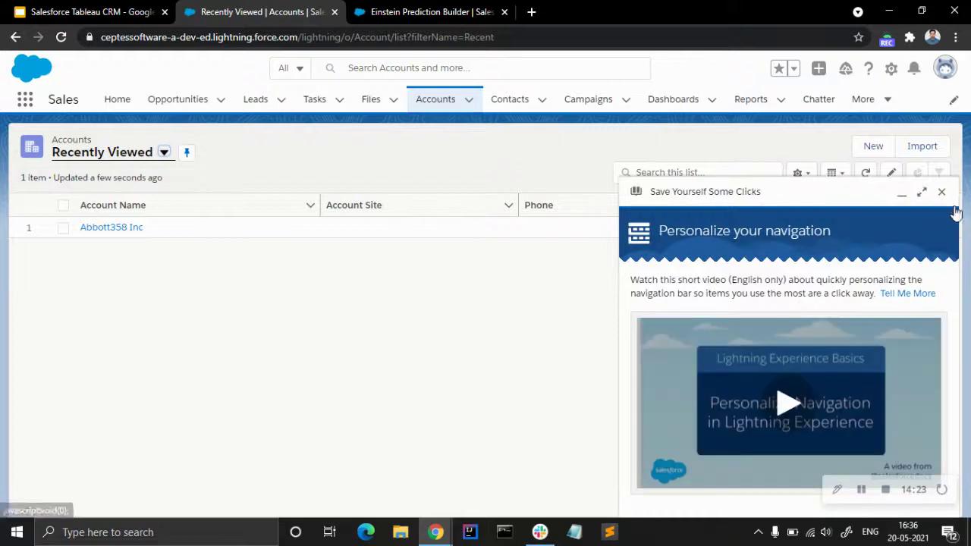
pyautogui.click(941, 191)
pyautogui.click(163, 153)
pyautogui.click(131, 201)
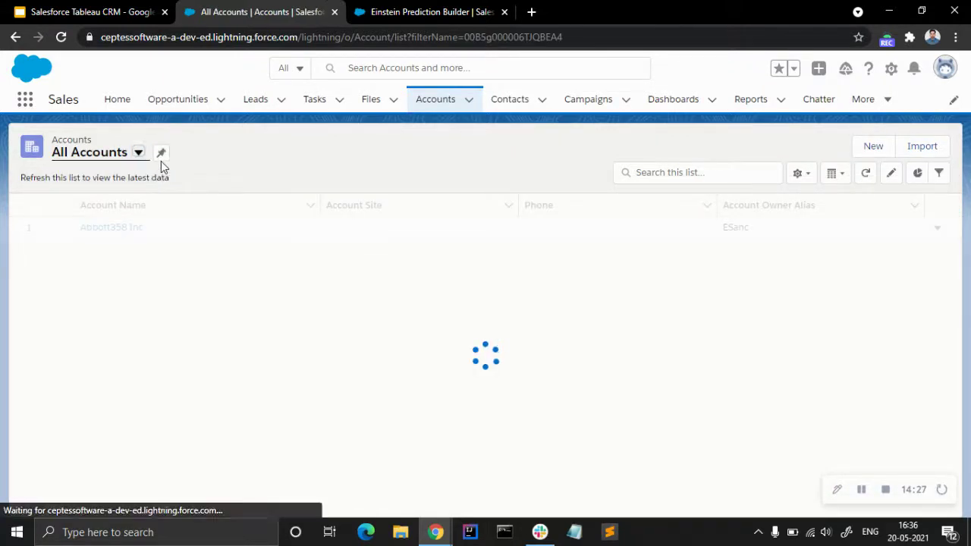
pyautogui.click(160, 158)
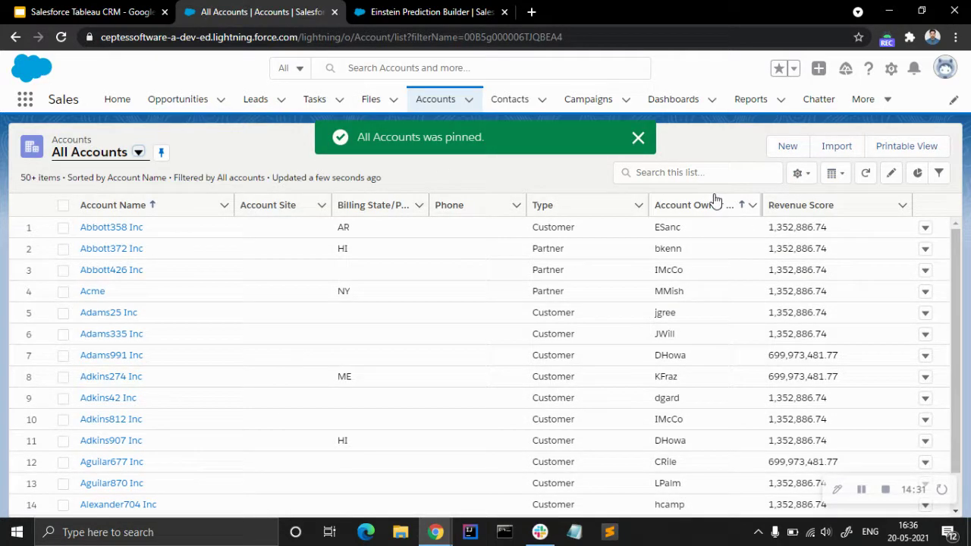
# Add the Einstein Revenue Score field to the visible fields of the All Accounts list view and save.
pyautogui.click(800, 173)
pyautogui.click(751, 348)
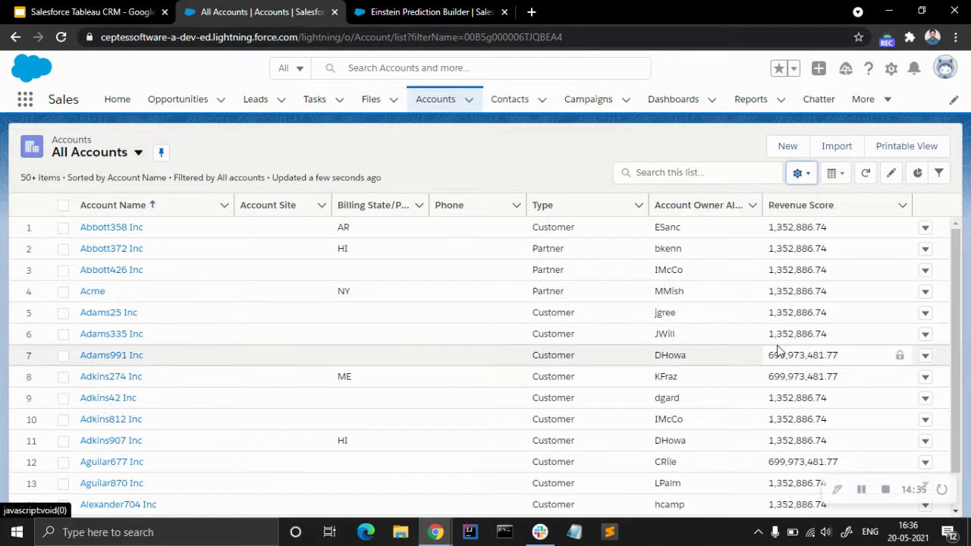
pyautogui.scroll(-10, 415, 300)
pyautogui.scroll(4, 360, 320)
pyautogui.scroll(-1, 362, 320)
pyautogui.scroll(5, 361, 320)
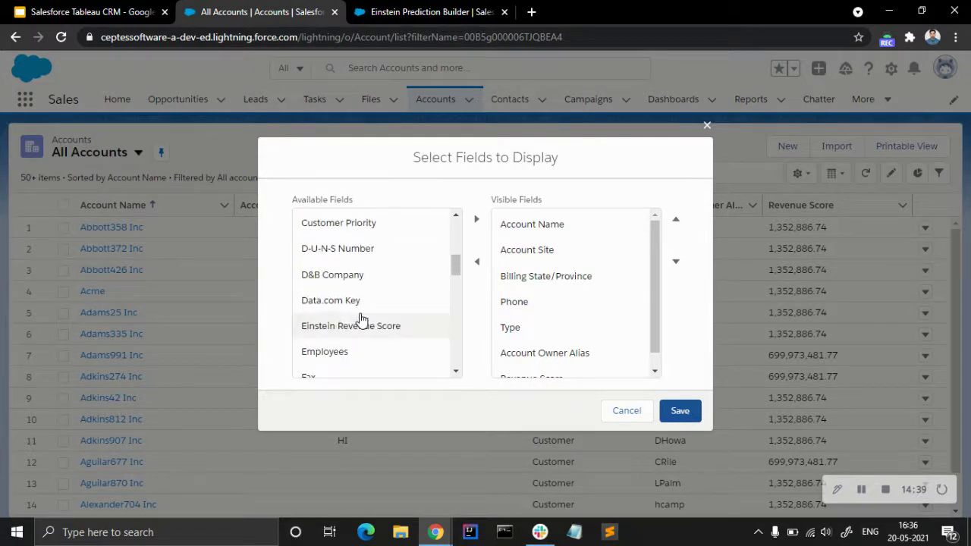
pyautogui.click(368, 328)
pyautogui.click(476, 221)
pyautogui.click(678, 410)
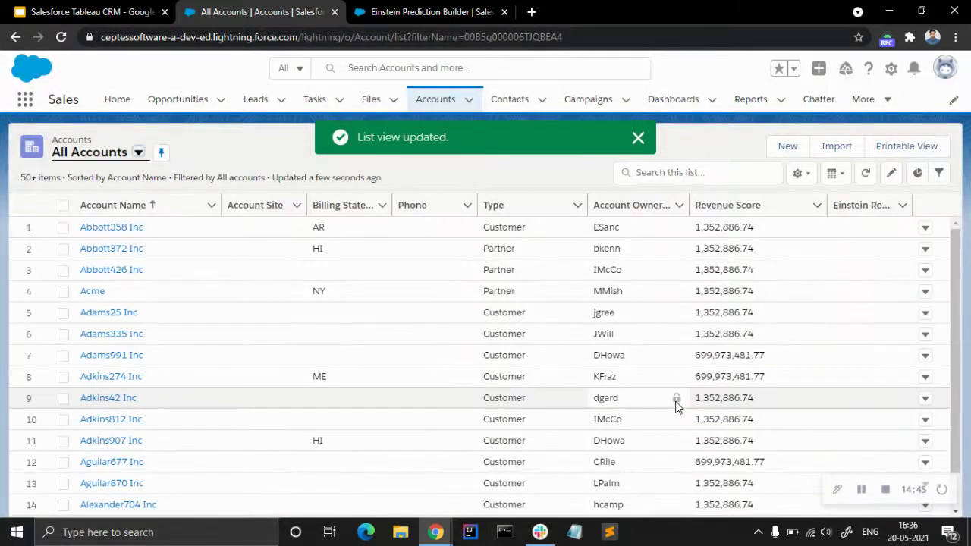
# Sort the All Accounts list by Einstein Revenue Score in ascending order and refresh the list.
pyautogui.scroll(-2, 675, 404)
pyautogui.scroll(2, 728, 364)
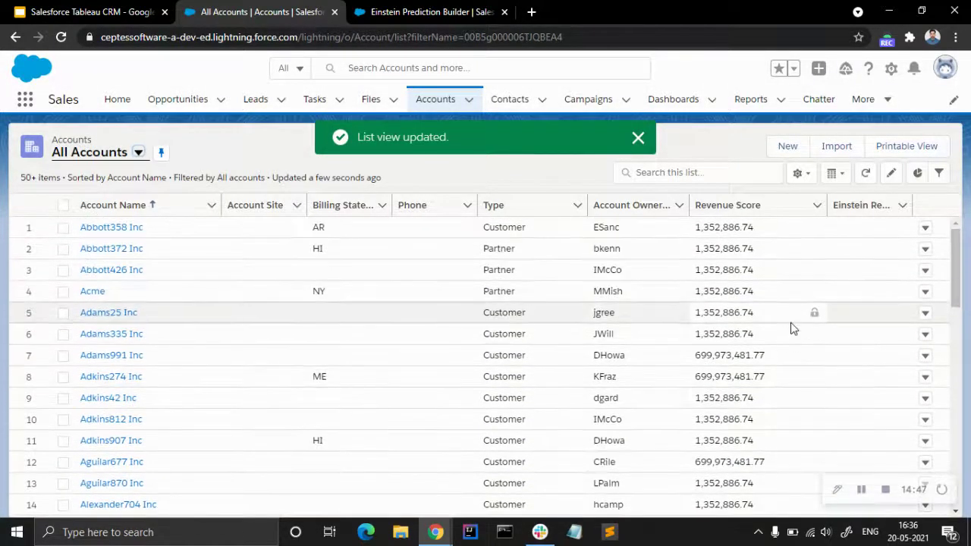
pyautogui.click(889, 206)
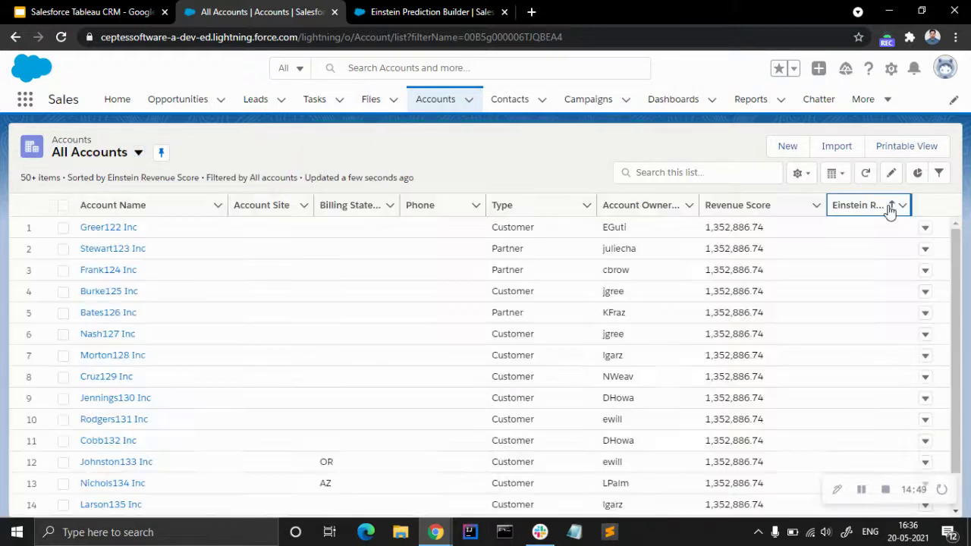
pyautogui.click(867, 176)
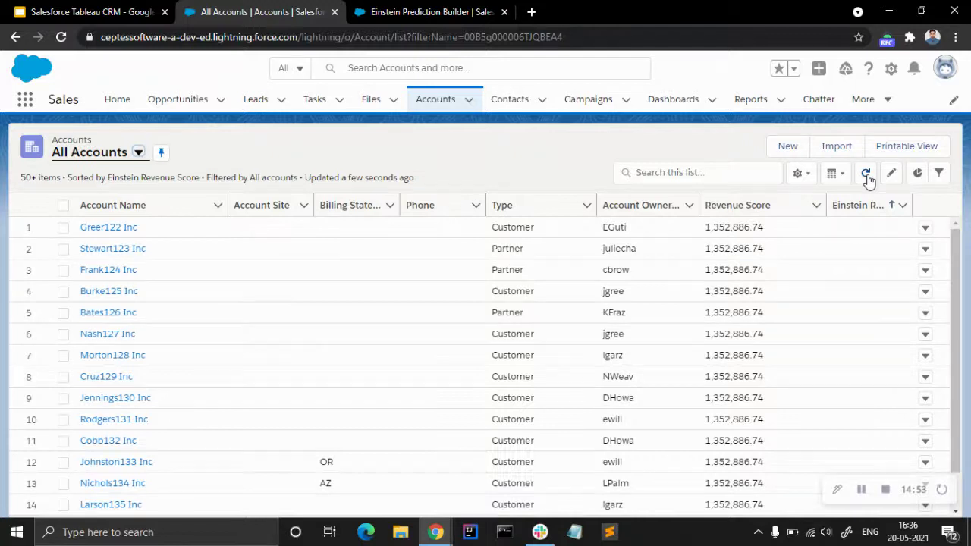
pyautogui.click(867, 176)
pyautogui.click(867, 176)
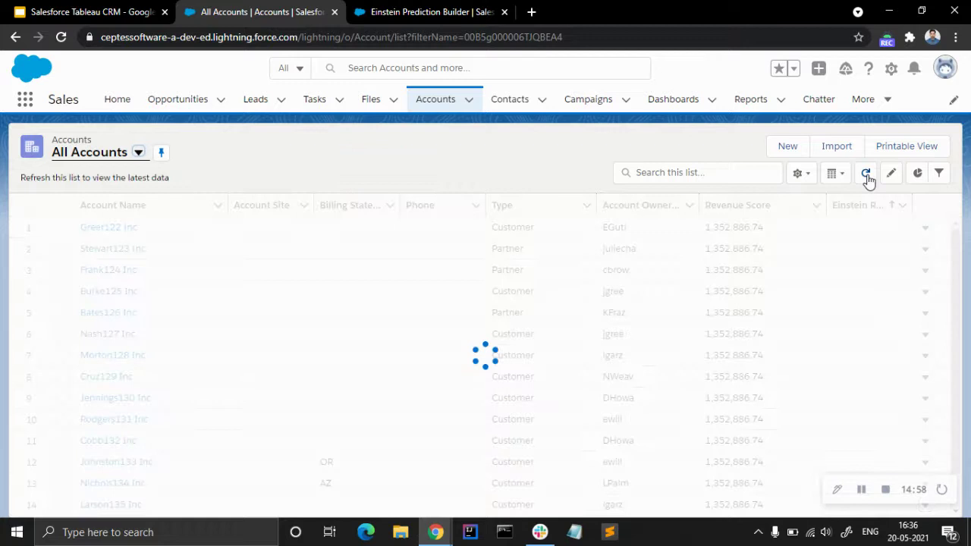
pyautogui.click(862, 489)
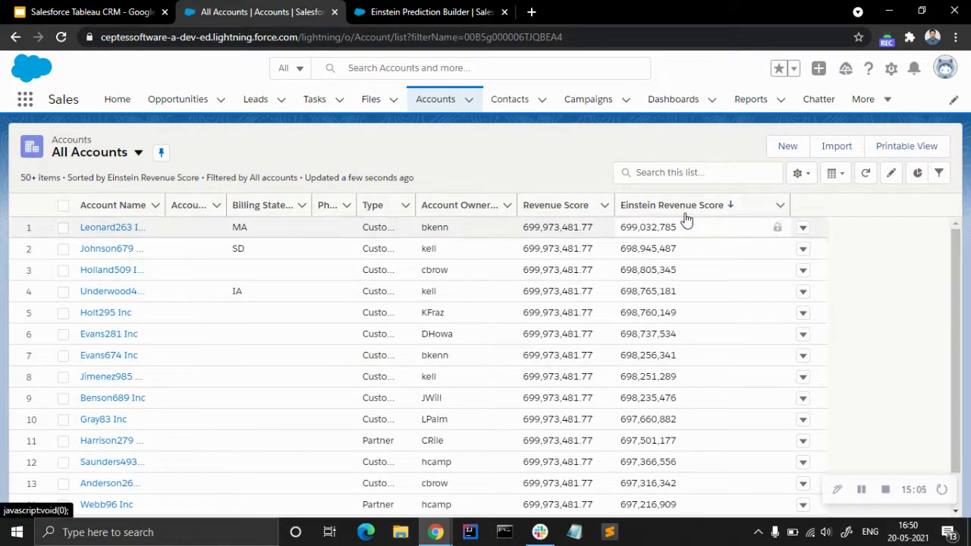
# Review the Einstein Revenue Score values across the accounts and widen the Account Name column to fit the full names.
pyautogui.scroll(-5, 683, 350)
pyautogui.scroll(5, 682, 345)
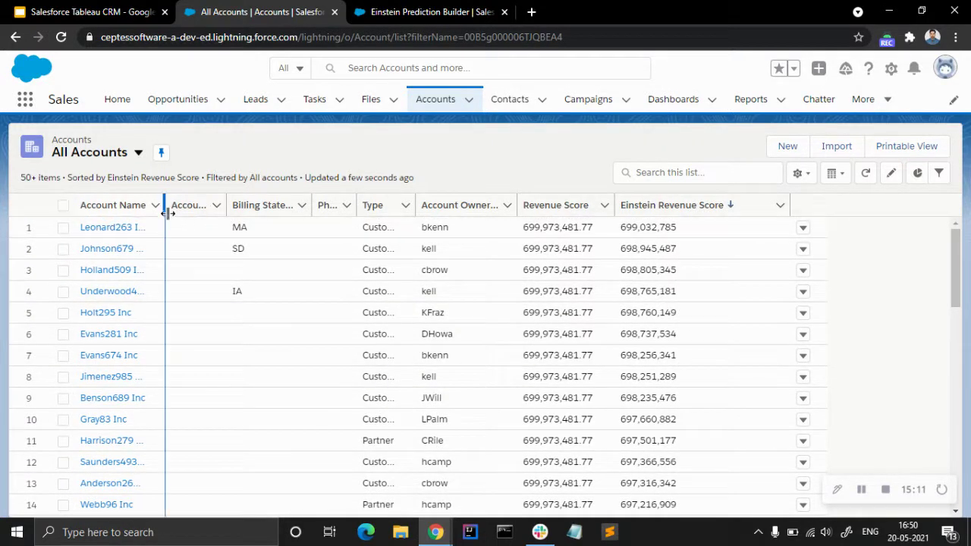
pyautogui.moveTo(168, 210); pyautogui.dragTo(184, 210)
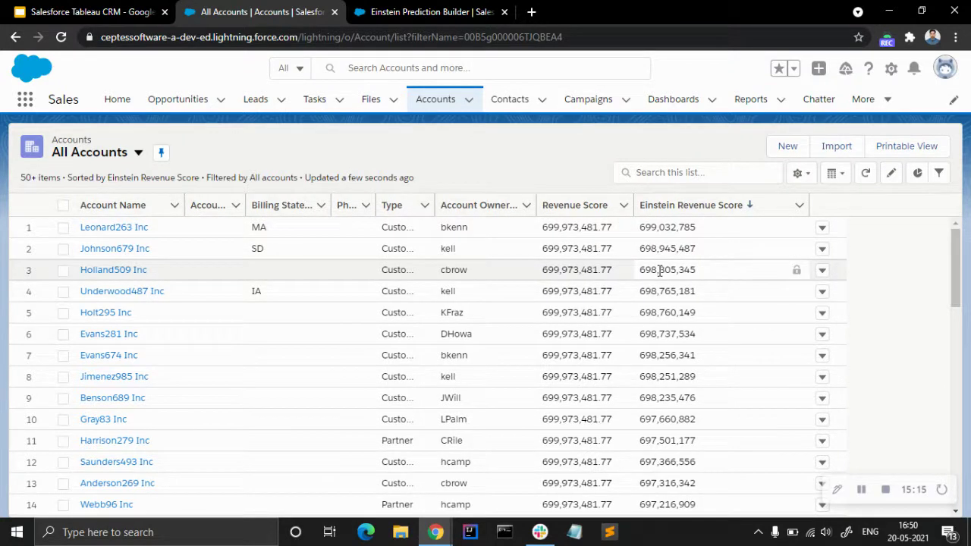
# Sort the All Accounts list by Account Name in ascending order and compare the Revenue Score and Einstein Revenue Score values.
pyautogui.click(148, 205)
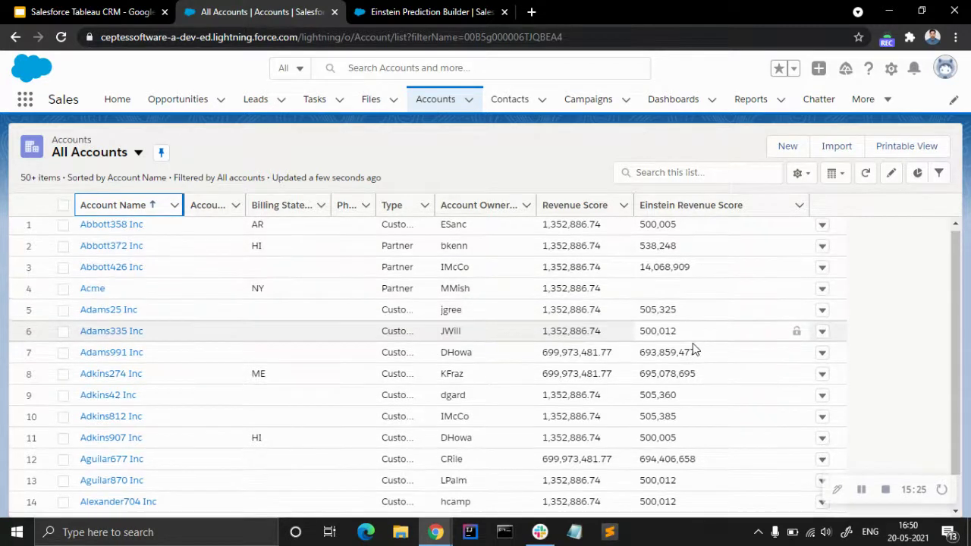
pyautogui.scroll(-7, 692, 345)
pyautogui.scroll(-6, 691, 345)
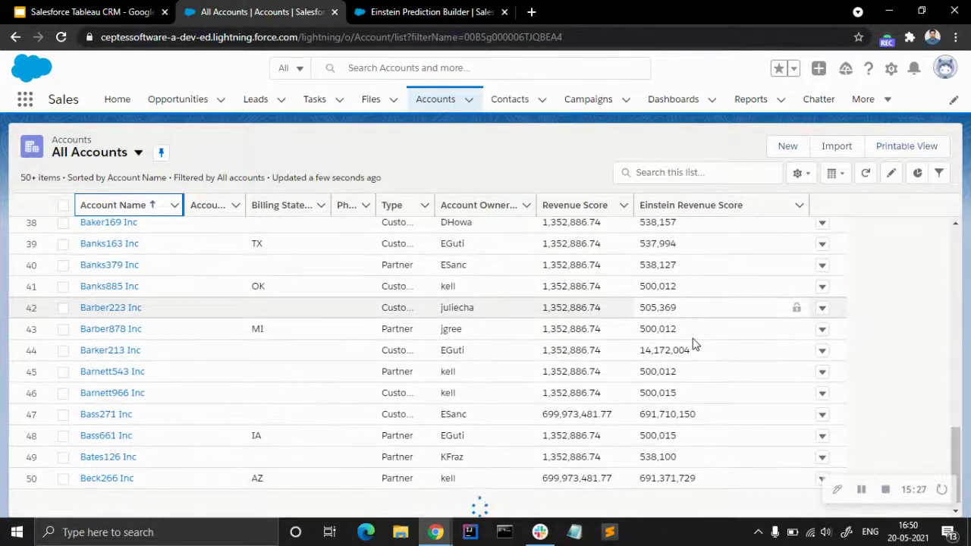
pyautogui.scroll(-7, 691, 341)
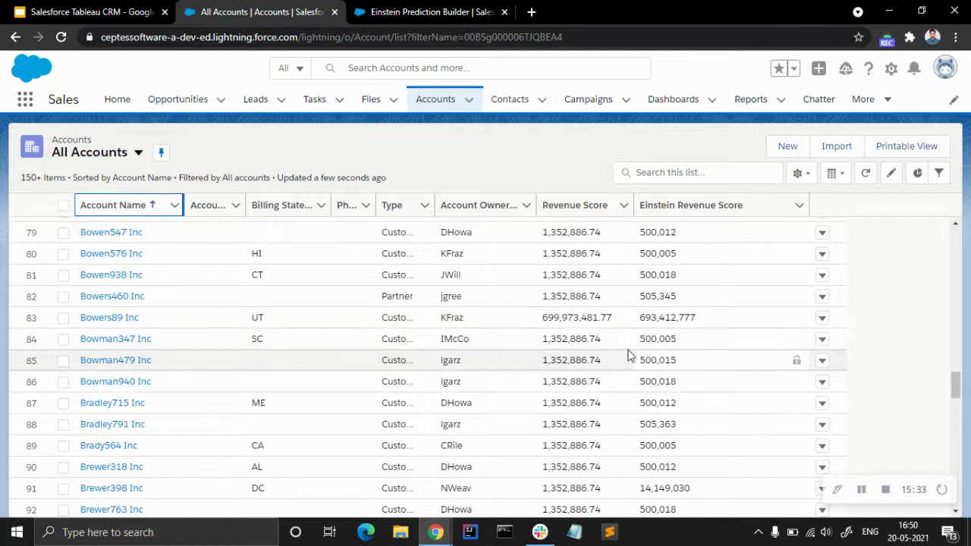
pyautogui.scroll(4, 690, 345)
pyautogui.scroll(15, 690, 346)
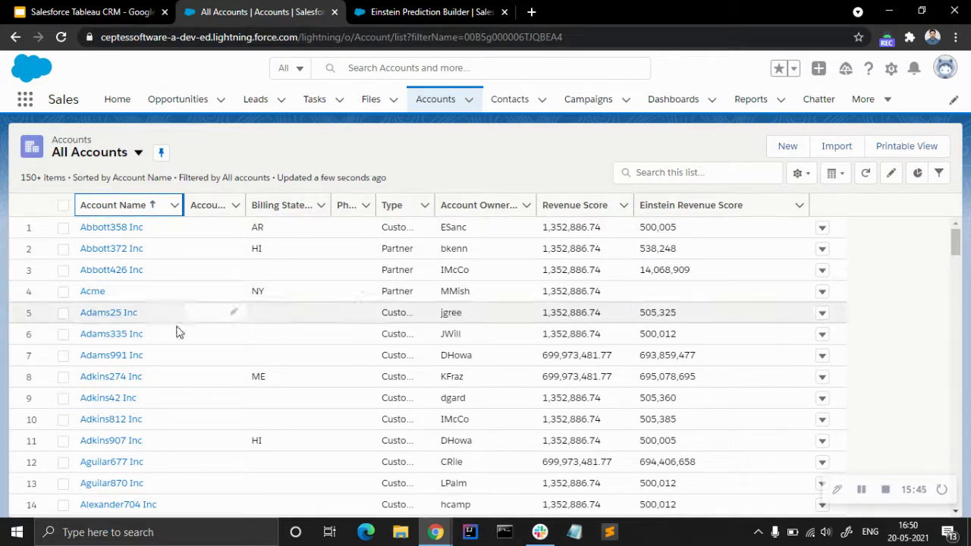
# Open the Abbott358 Inc account record and start editing its record page in Lightning App Builder.
pyautogui.click(117, 235)
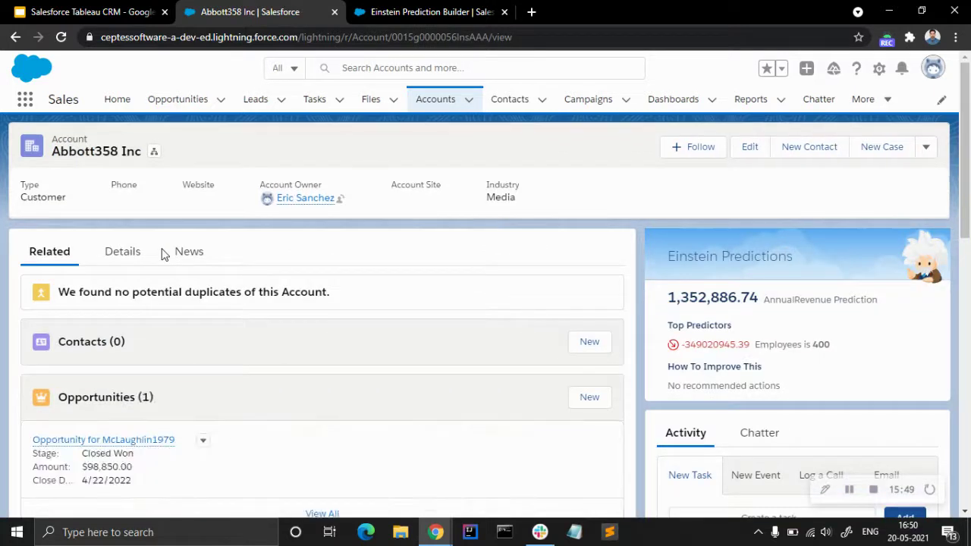
pyautogui.click(879, 68)
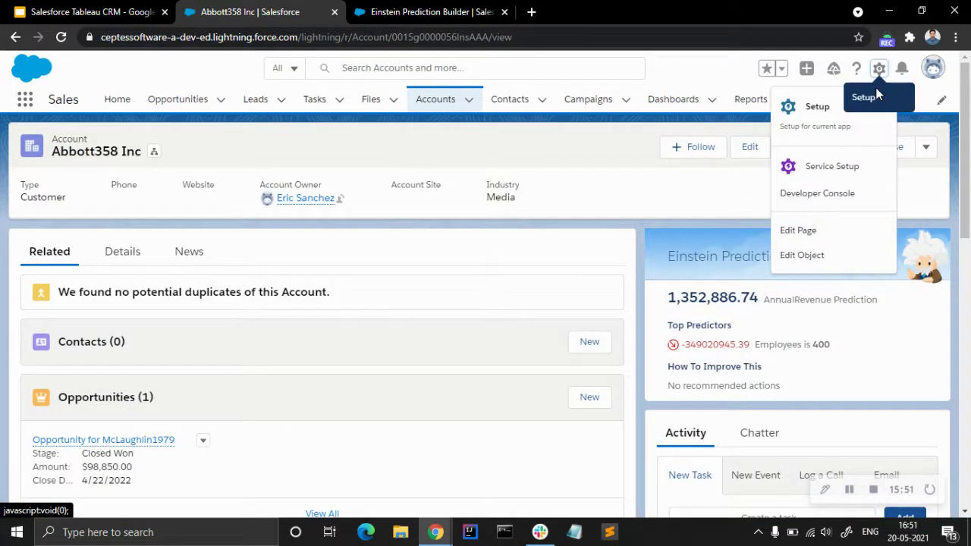
pyautogui.click(852, 229)
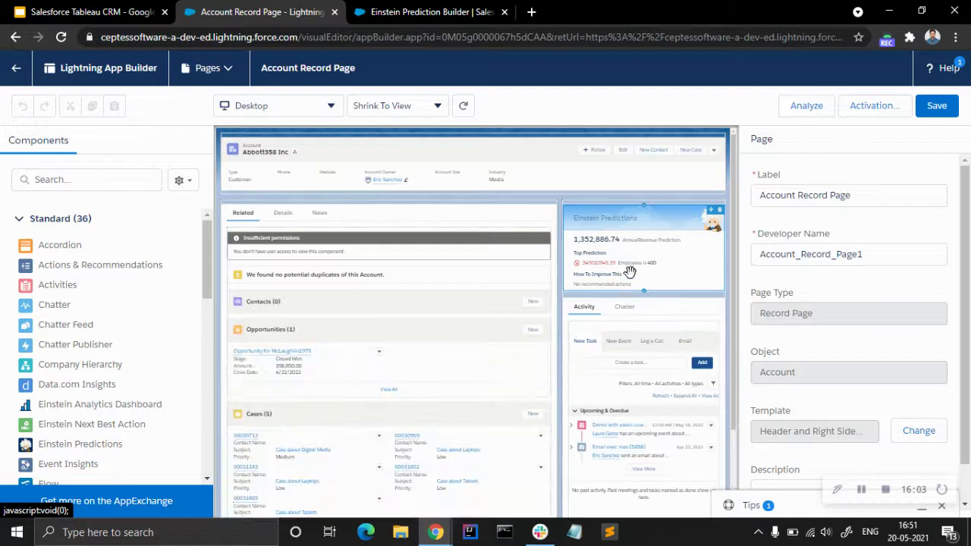
# Add an Einstein Predictions component above the existing one on the Account Record Page and set its prediction to Annual_Revenue_Prediction.
pyautogui.scroll(-1, 81, 438)
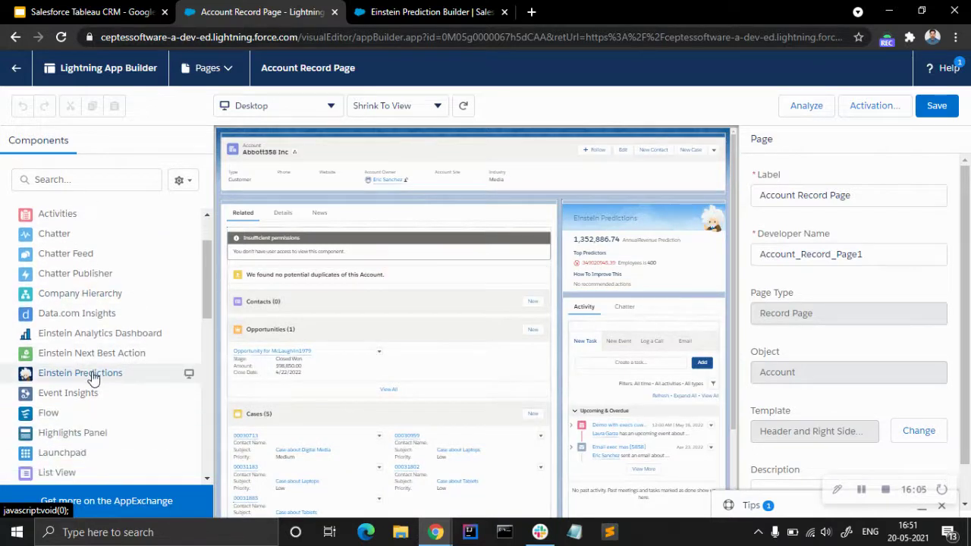
pyautogui.moveTo(47, 379); pyautogui.dragTo(599, 209)
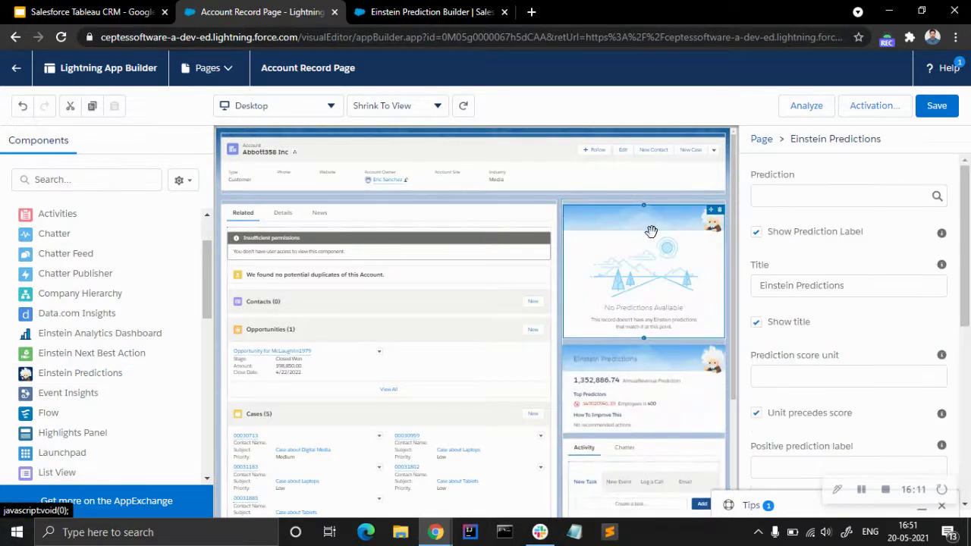
pyautogui.click(813, 199)
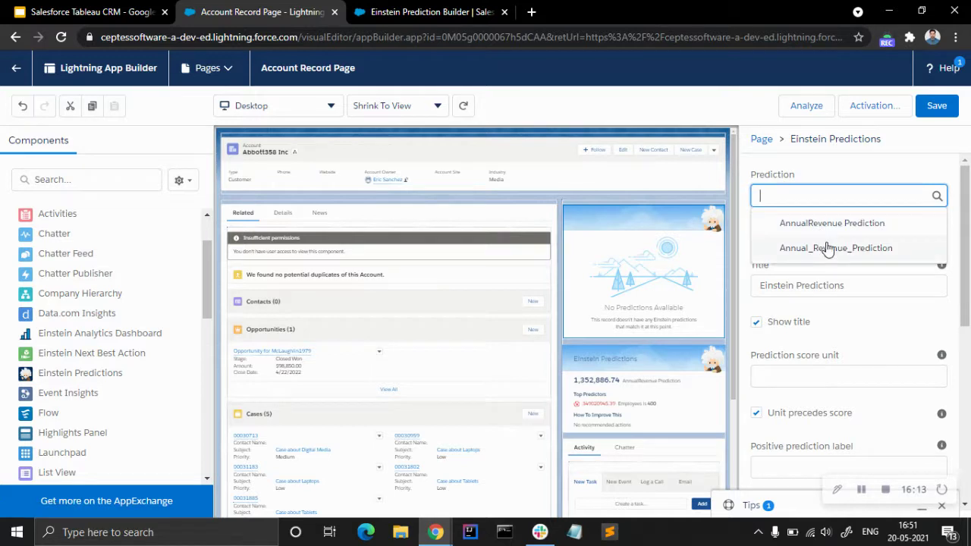
pyautogui.click(827, 249)
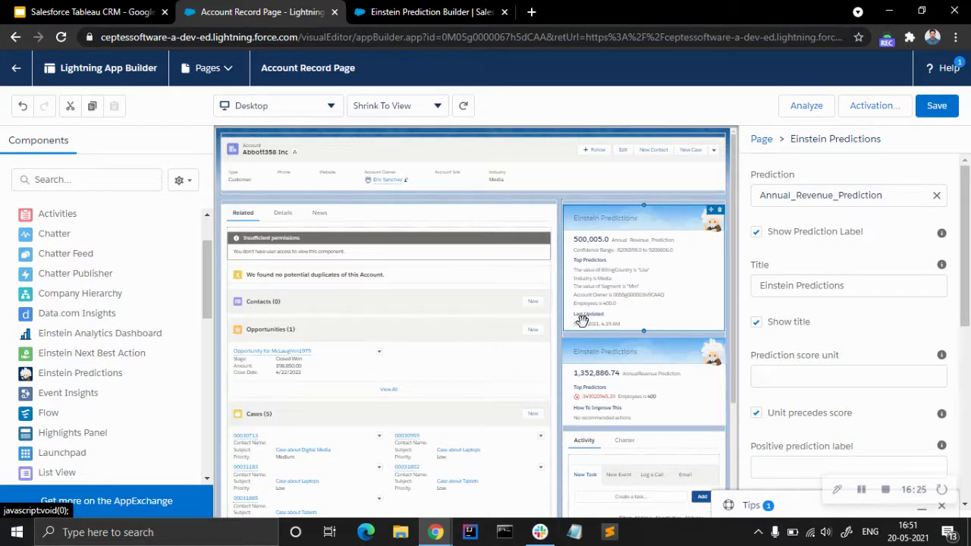
# Examine the new Einstein Predictions component's settings, including the prediction score unit help, recommendation options and component visibility.
pyautogui.scroll(-2, 882, 248)
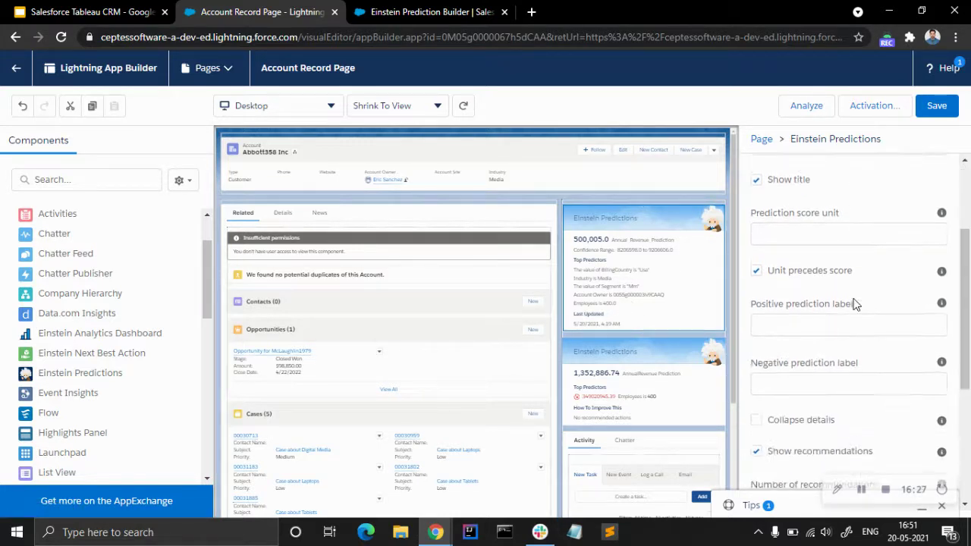
pyautogui.scroll(-2, 853, 271)
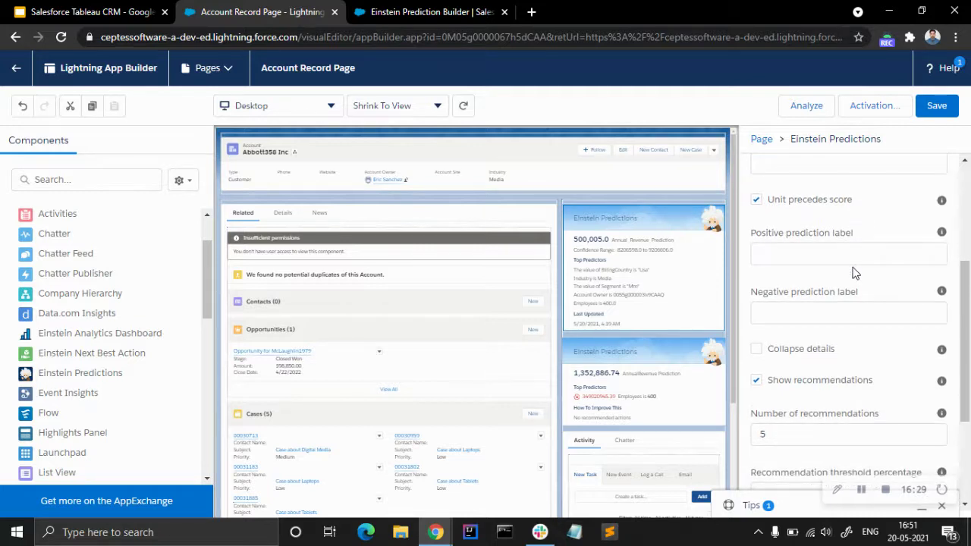
pyautogui.scroll(-1, 851, 273)
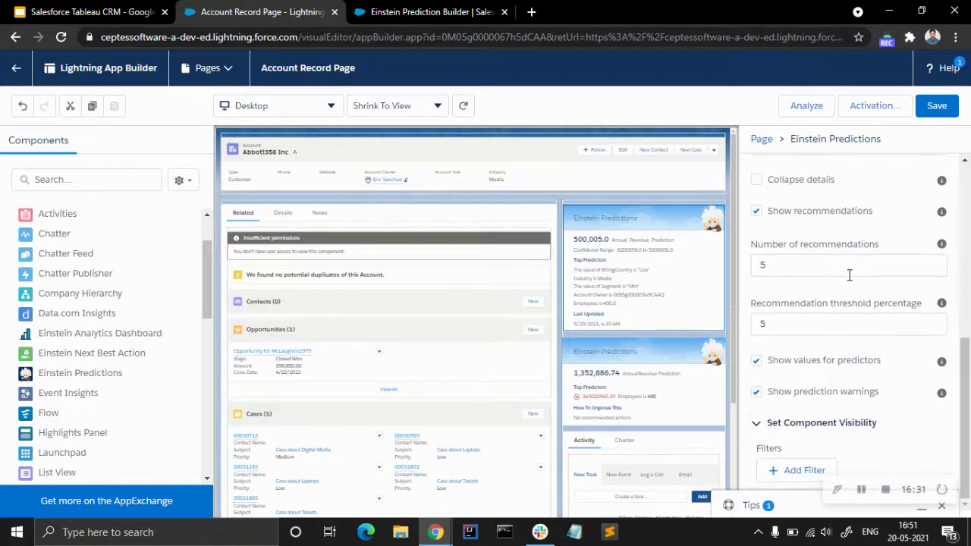
pyautogui.scroll(4, 849, 274)
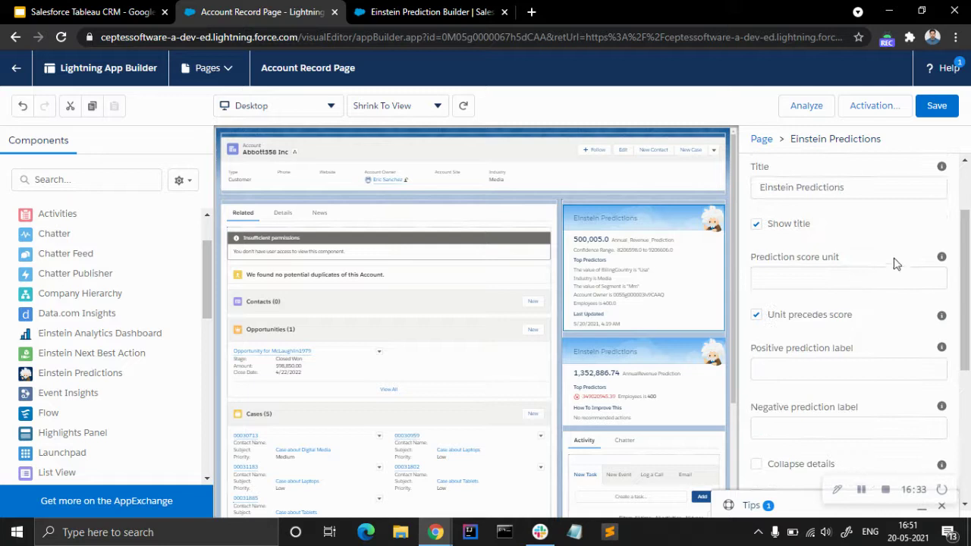
pyautogui.moveTo(941, 258)
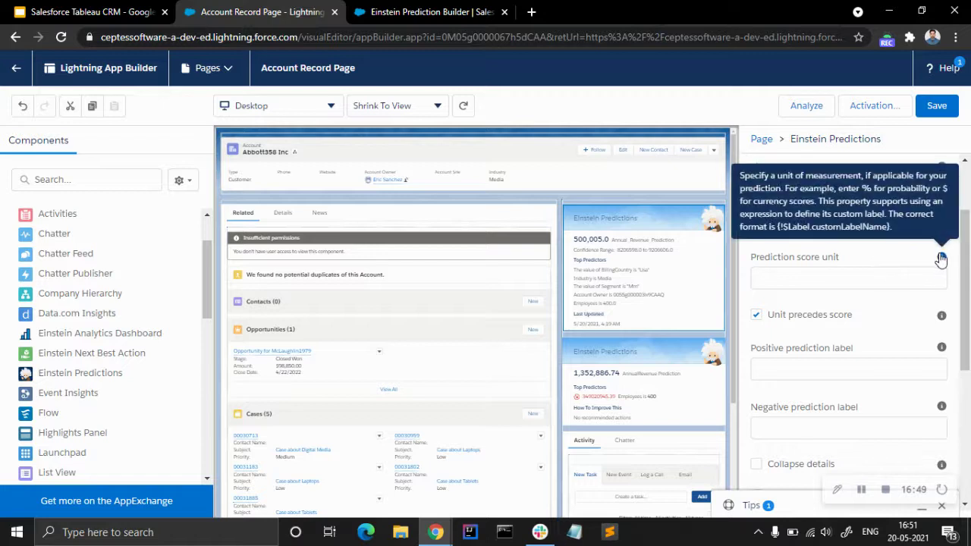
pyautogui.click(842, 258)
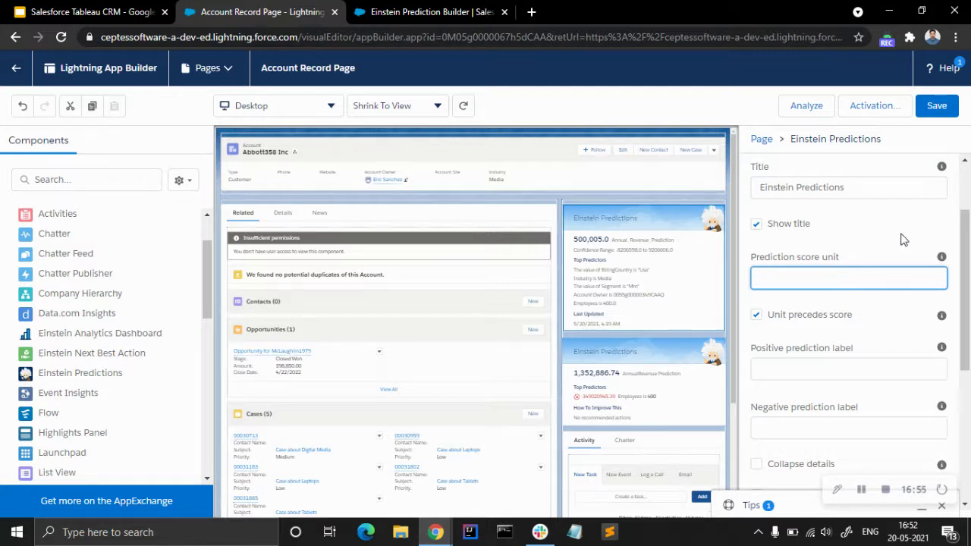
pyautogui.scroll(-4, 903, 249)
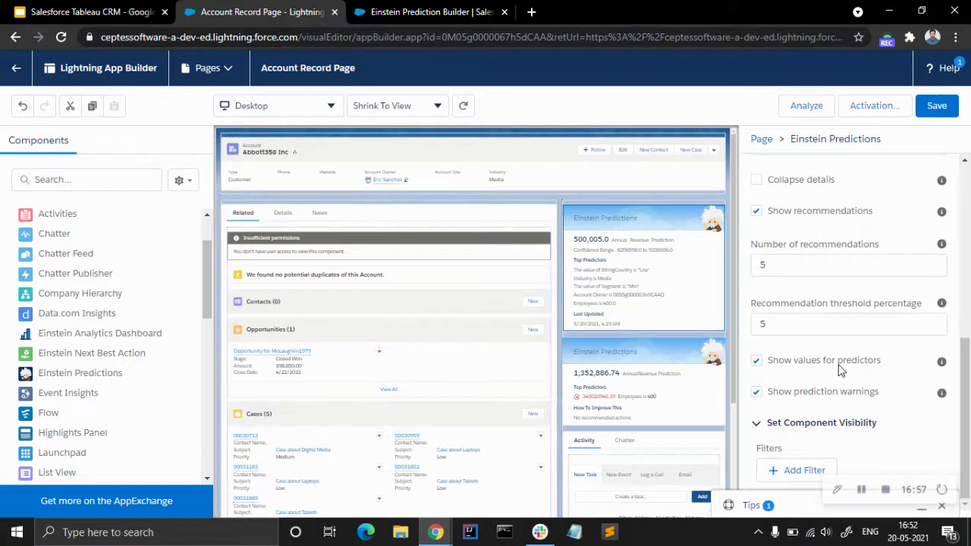
pyautogui.scroll(5, 870, 225)
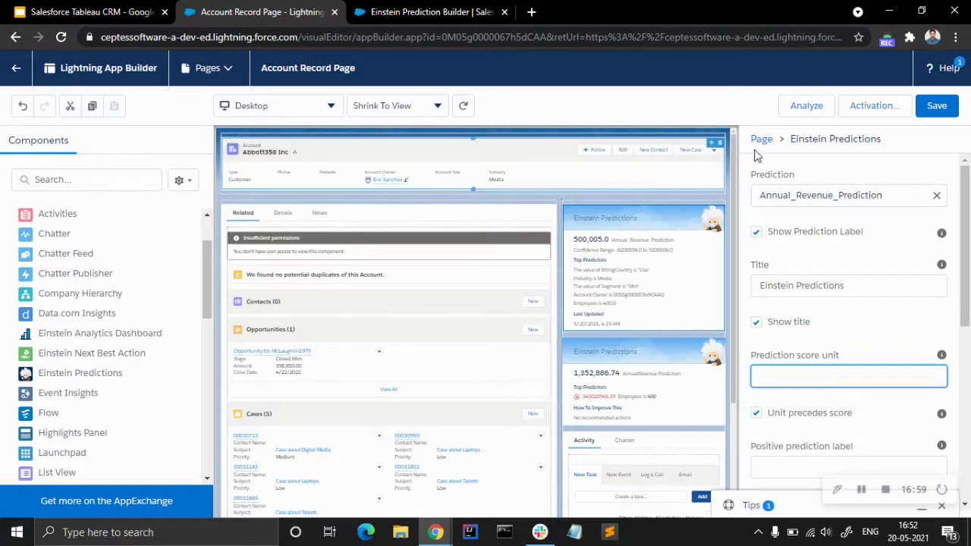
# Save the Account Record Page and return to the Abbott358 Inc record to review its prediction, confidence range and top predictors.
pyautogui.click(938, 106)
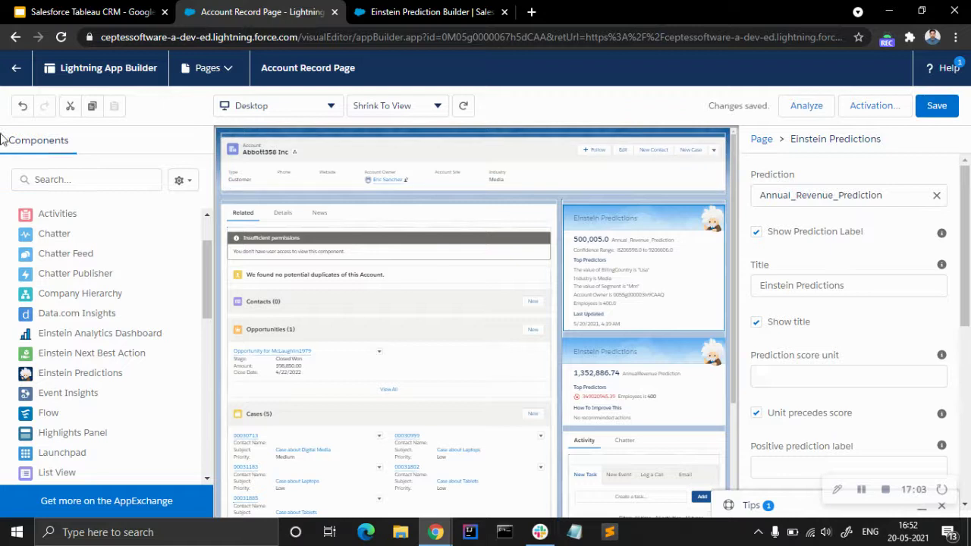
pyautogui.click(15, 73)
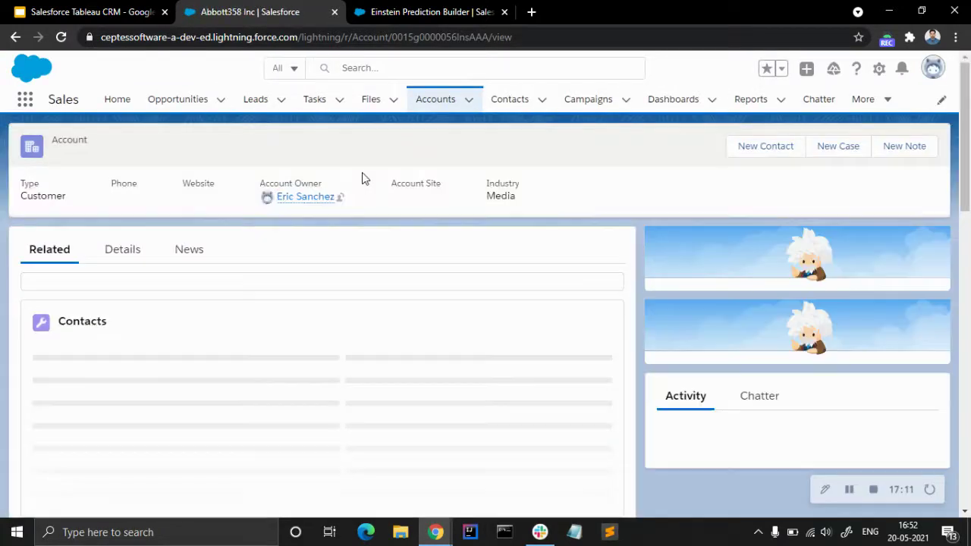
pyautogui.scroll(-3, 791, 299)
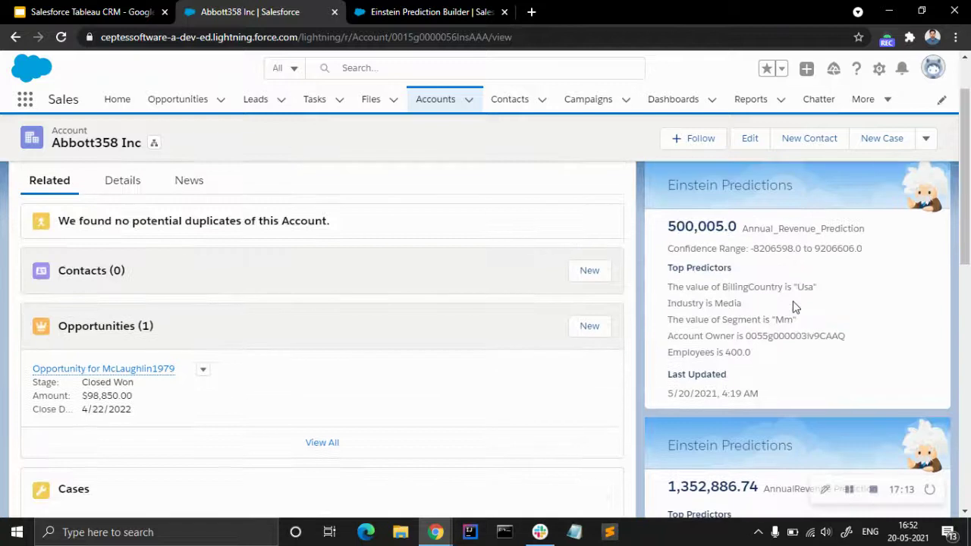
pyautogui.scroll(2, 728, 246)
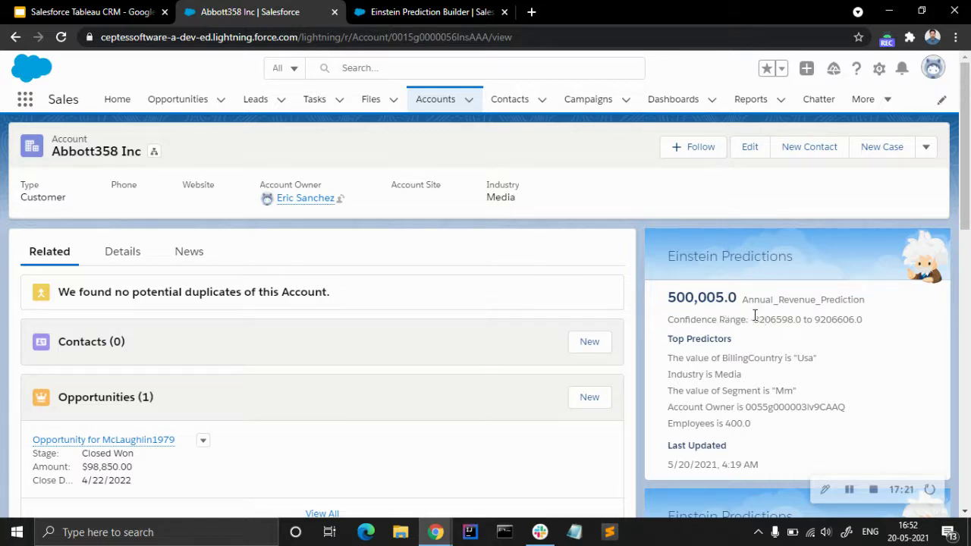
pyautogui.scroll(-1, 746, 355)
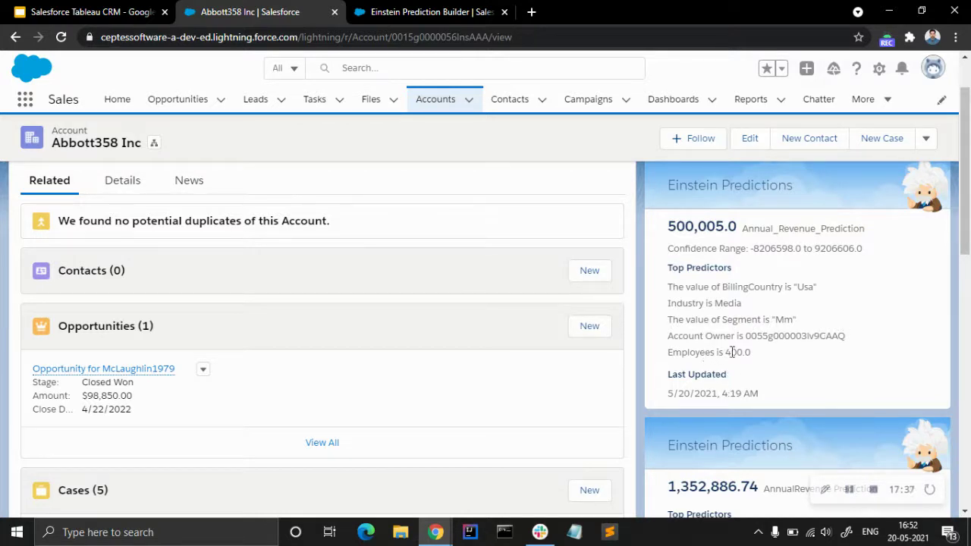
pyautogui.scroll(1, 728, 372)
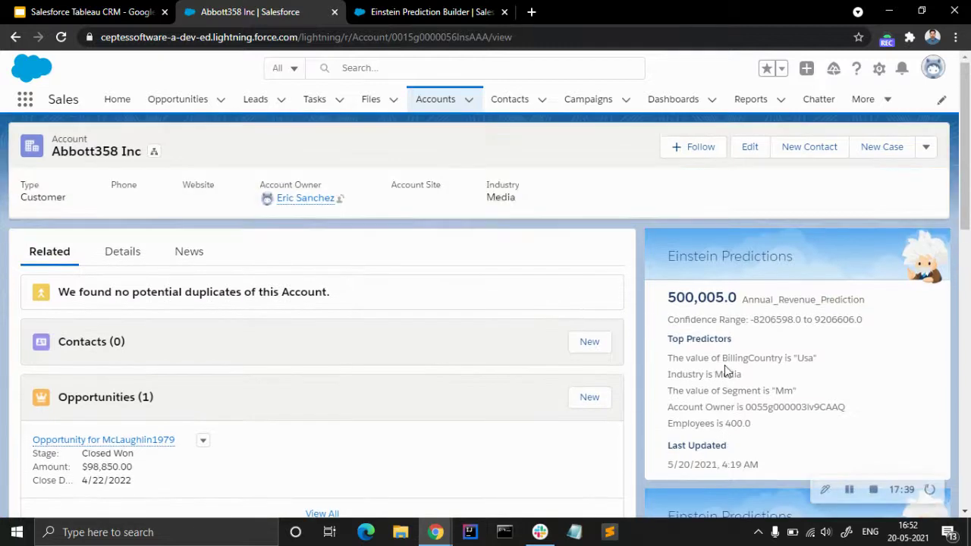
pyautogui.scroll(-3, 750, 279)
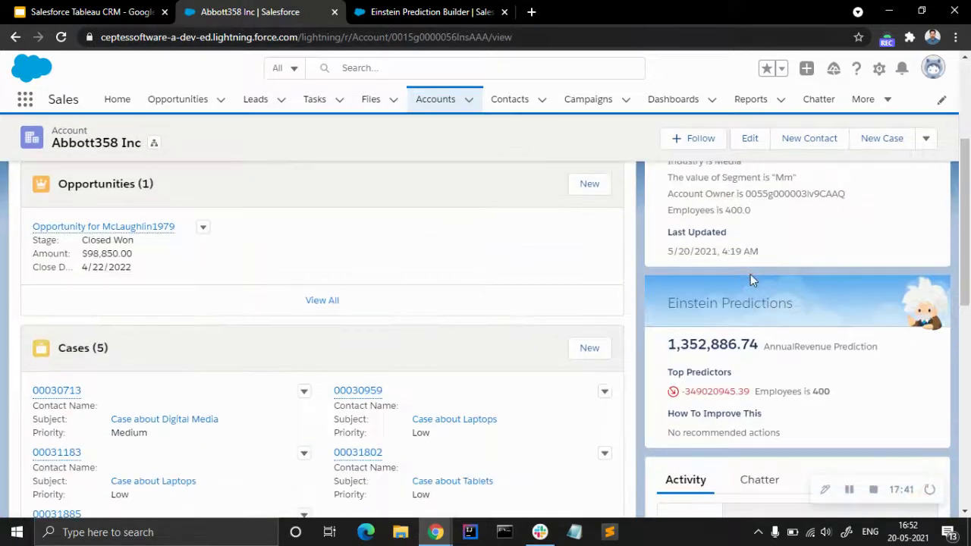
pyautogui.scroll(3, 751, 279)
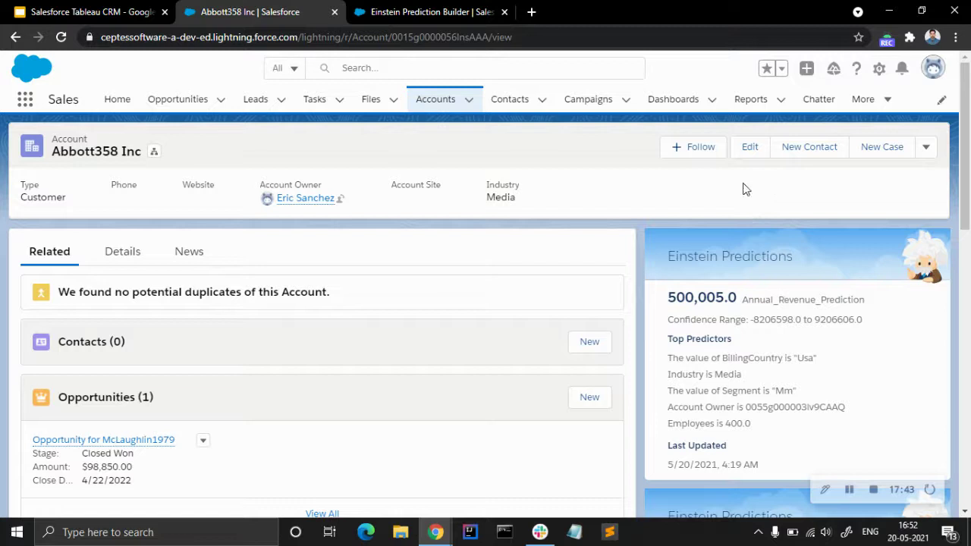
# Show the Sales app's Home page and switch back to the Einstein Prediction Builder setup page.
pyautogui.click(118, 106)
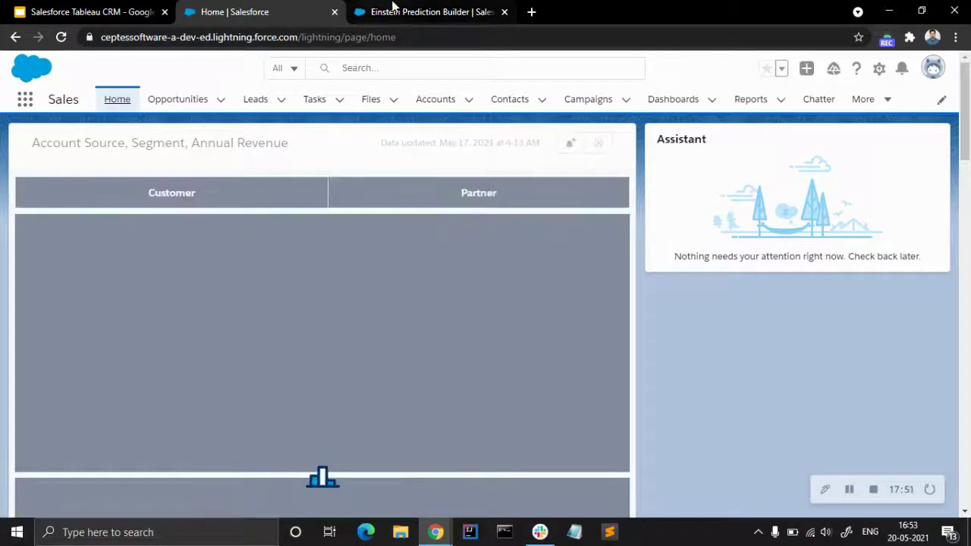
pyautogui.click(394, 9)
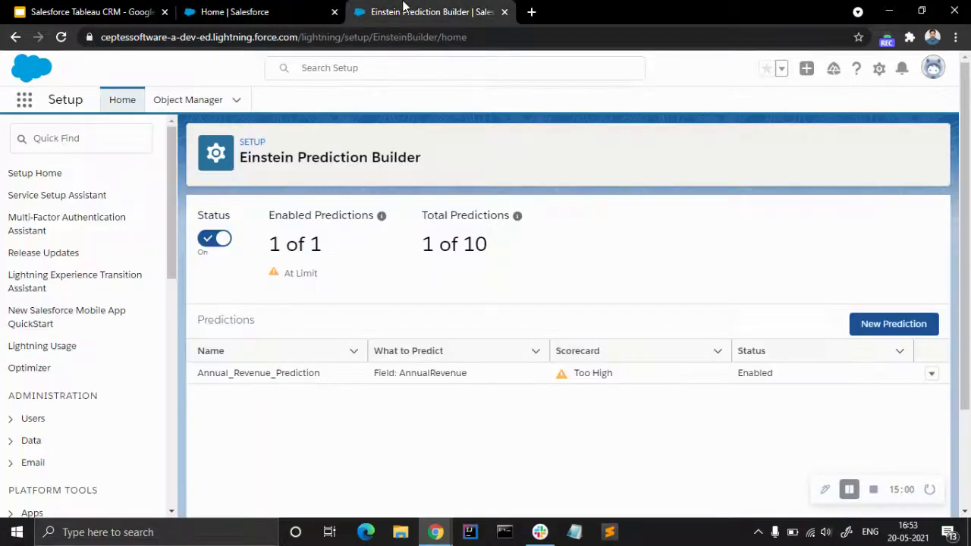